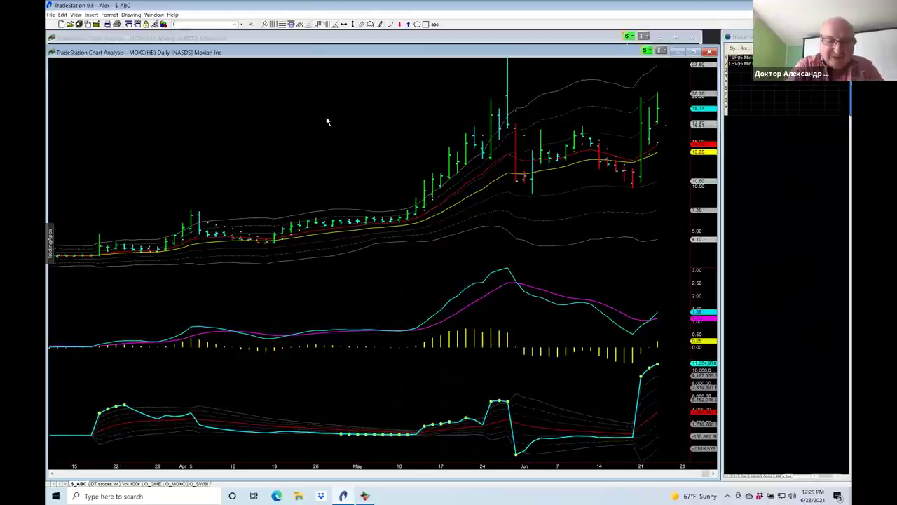
Load Fisker (FSR) in the daily chart and bring the weekly chart to the front
key(Return)
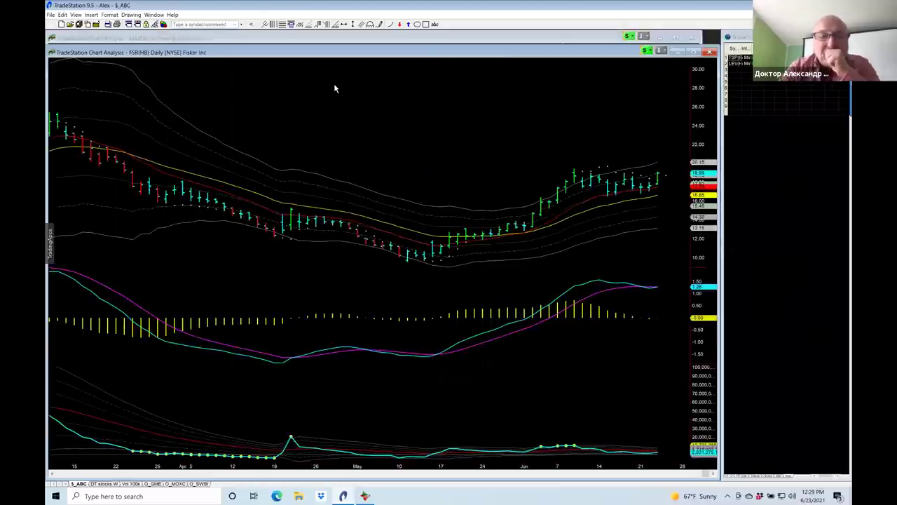
mouse_move(545, 10)
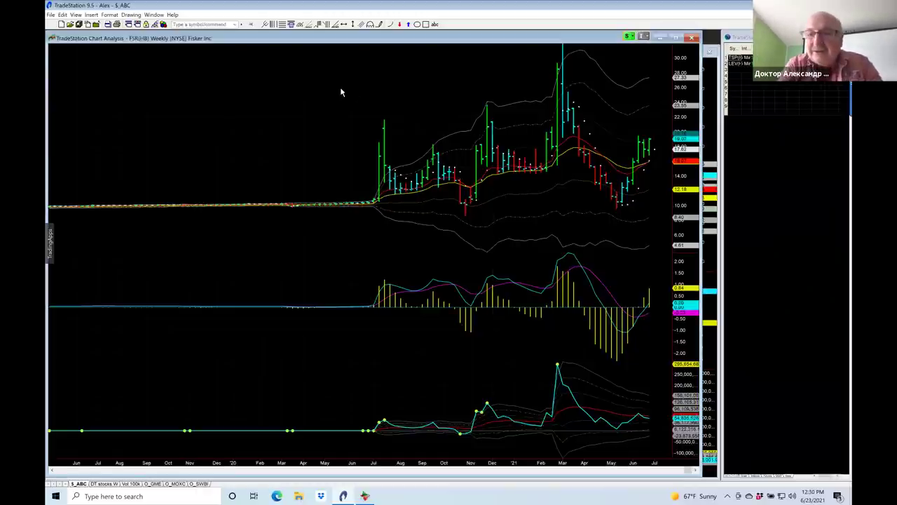
Load TuSimple (TSP) in the weekly chart, and bring its daily chart to the front
text(TSP)
key(Return)
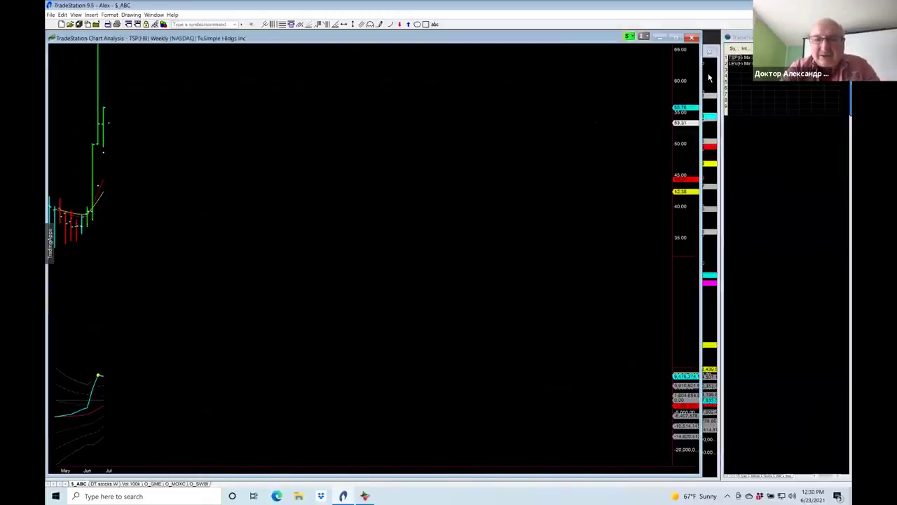
click(710, 78)
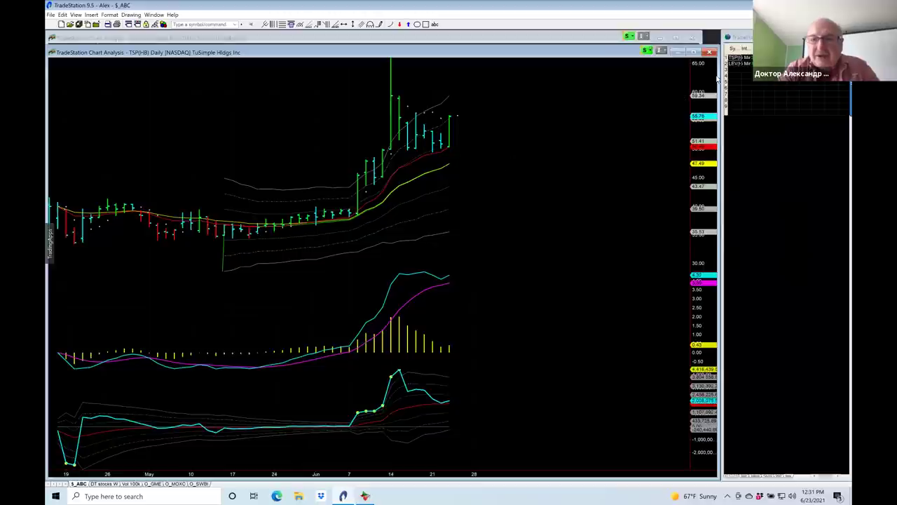
Load Lion Electric (LEV) in the daily chart, and bring its weekly chart to the front
click(629, 86)
text(lev)
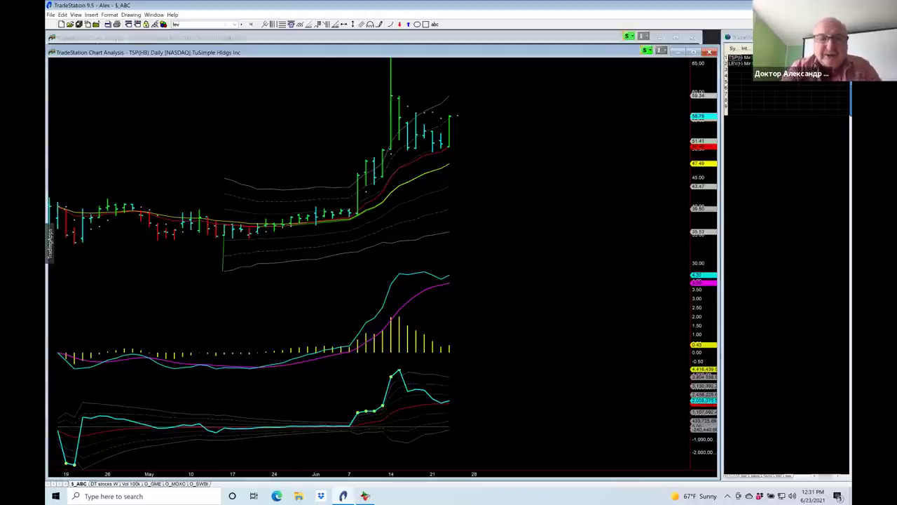
key(Return)
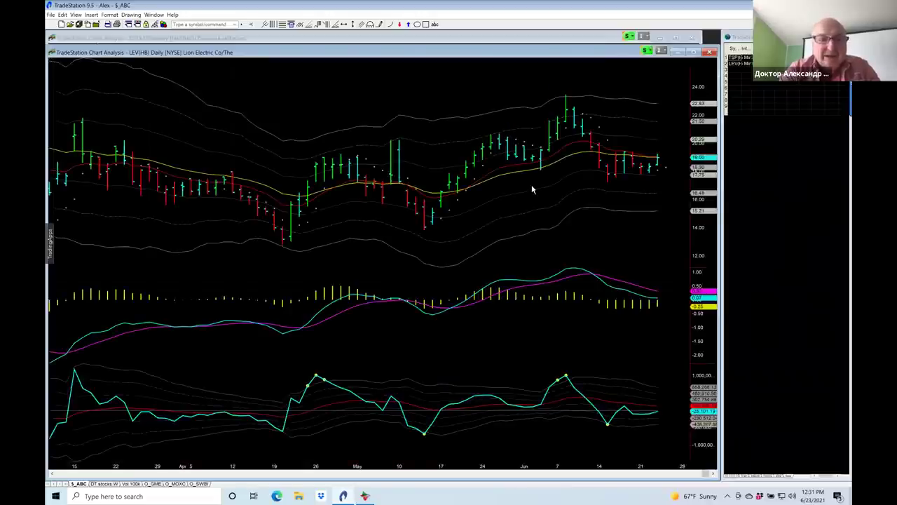
click(528, 42)
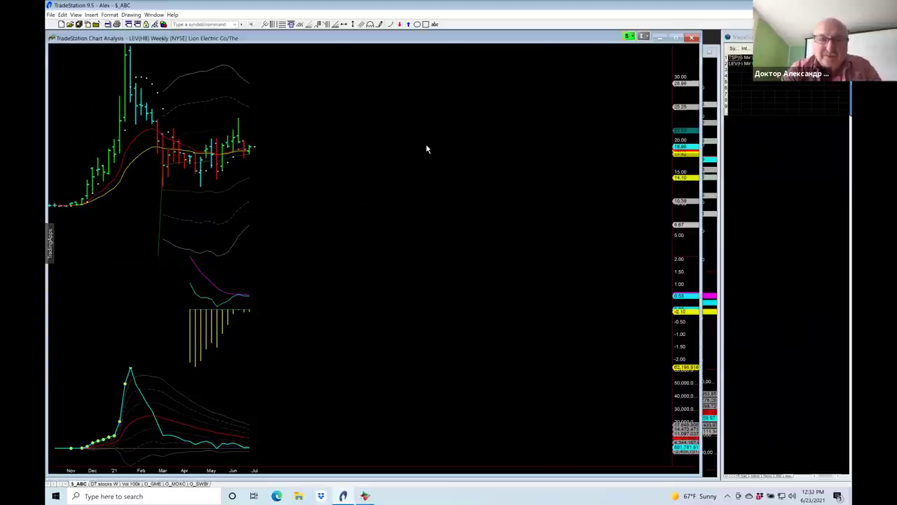
Show Nikola (NKLA) and, after reviewing it, Lordstown Motors (RIDE) in the weekly chart
text(nkla)
key(Return)
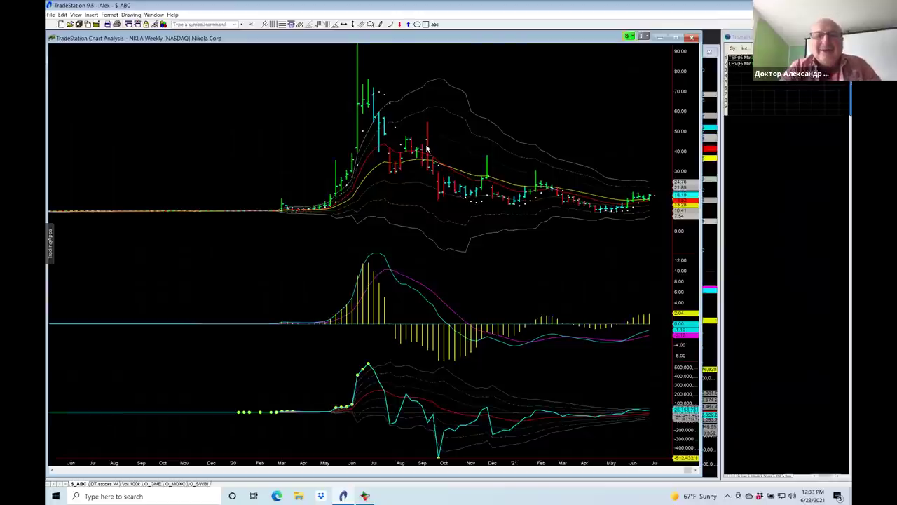
click(529, 101)
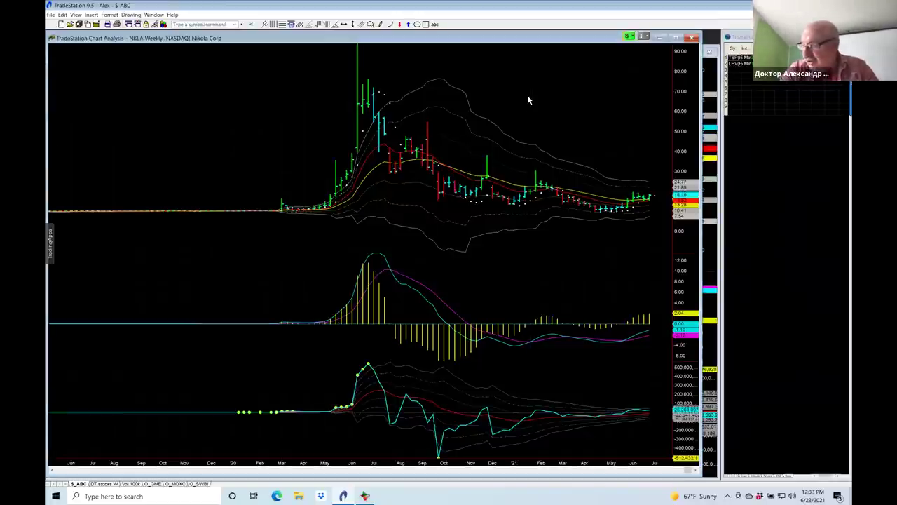
text(ride)
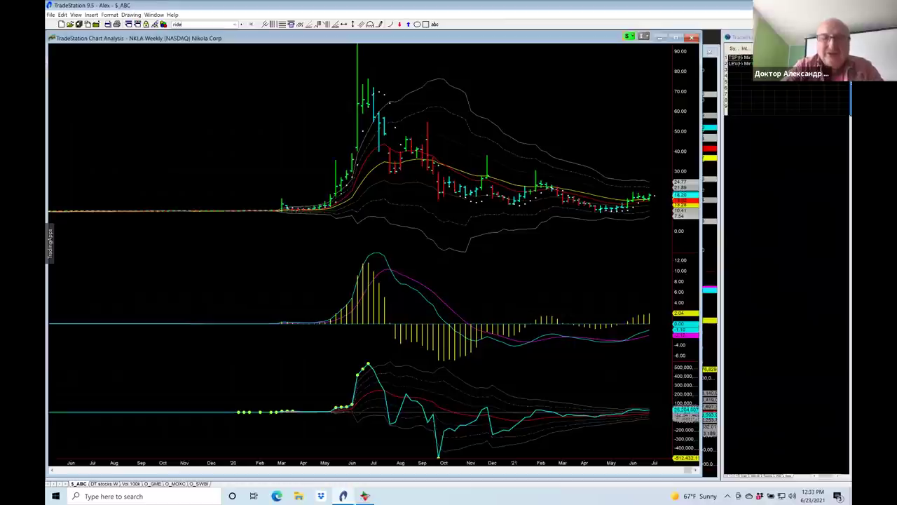
key(Return)
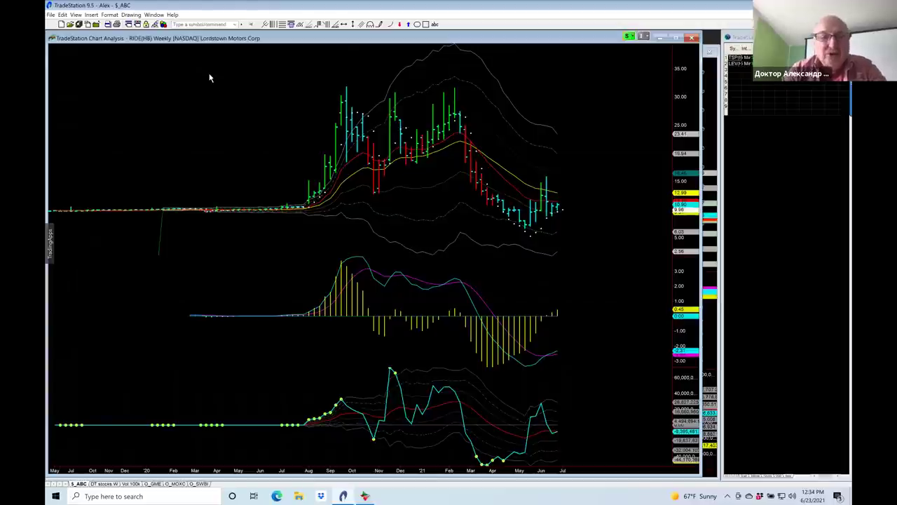
Return the weekly chart to Lion Electric (LEV), and after that to TuSimple (TSP)
text(iev)
key(Return)
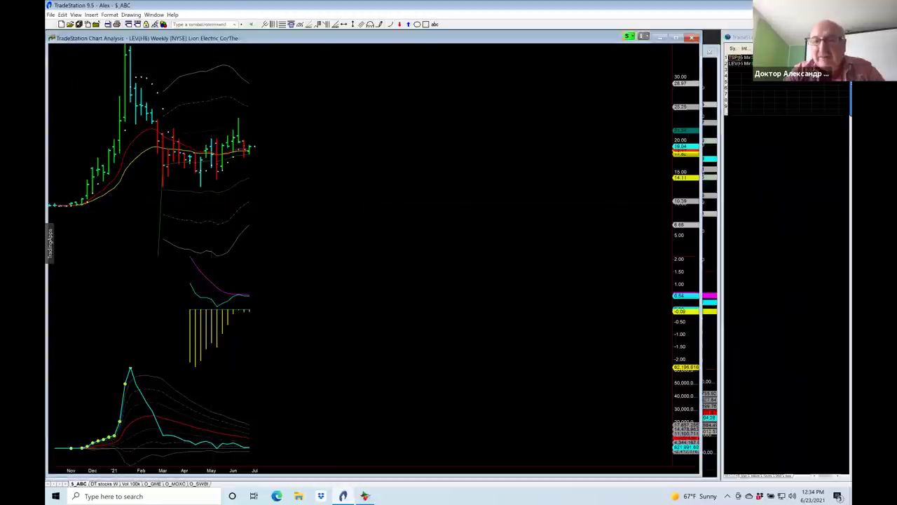
text(tsp)
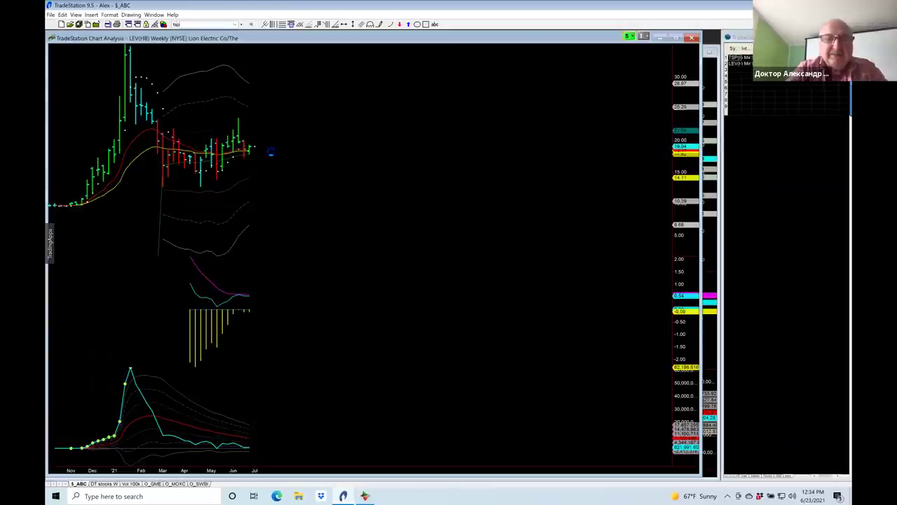
key(Return)
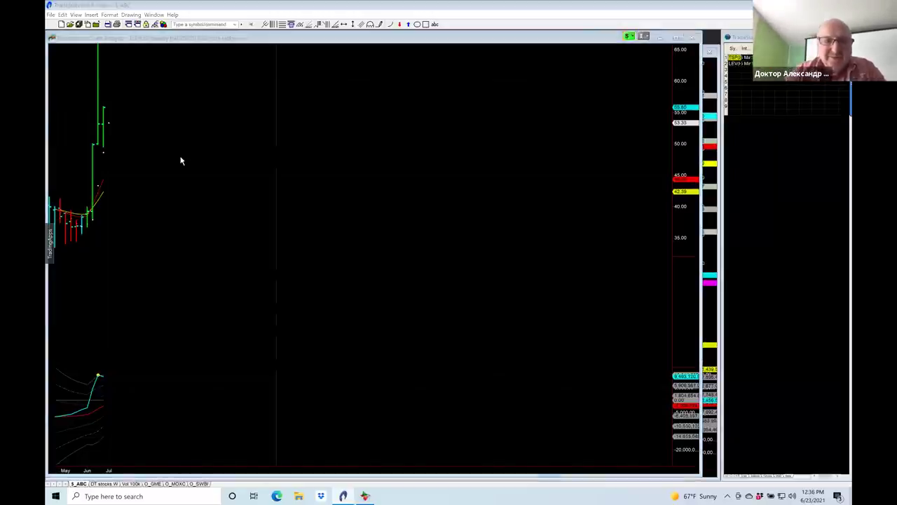
Load Kimberly-Clark (KMB) in the weekly chart
text(KMB)
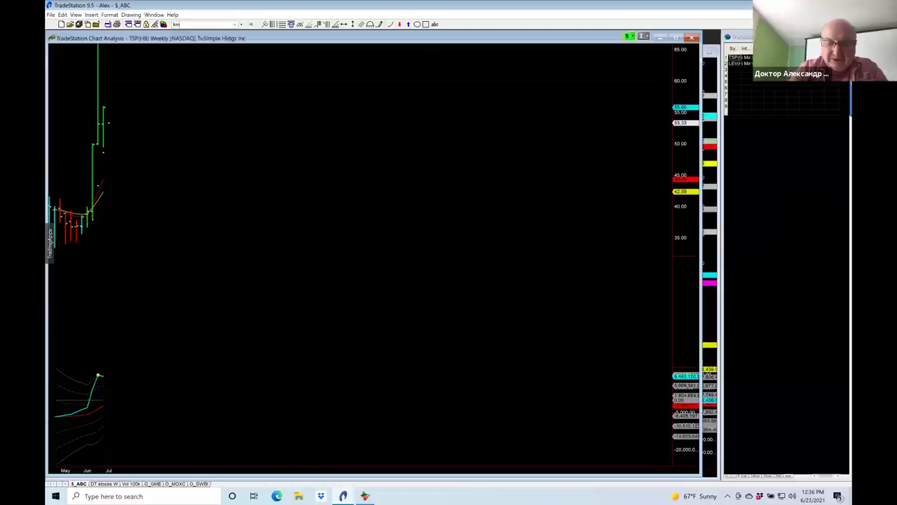
key(Return)
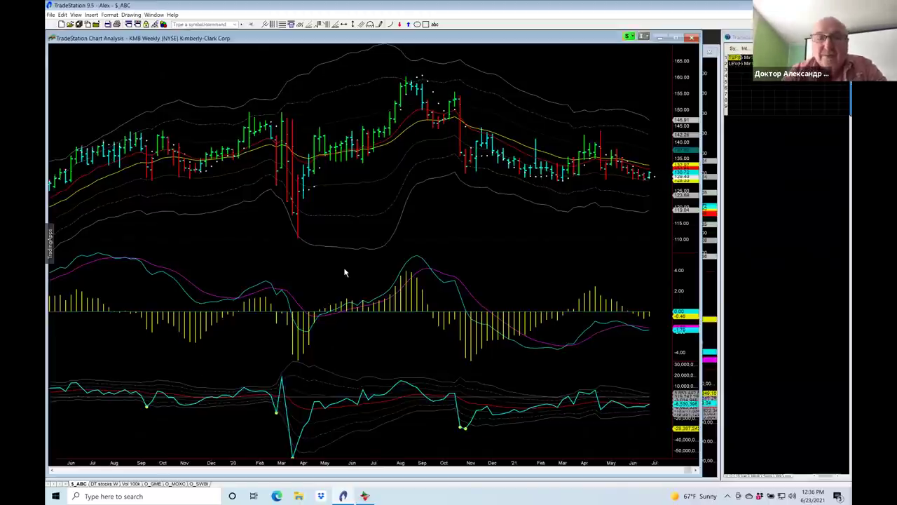
Examine Kimberly-Clark's multi-year weekly price history and indicators at different bar spacings
click(242, 77)
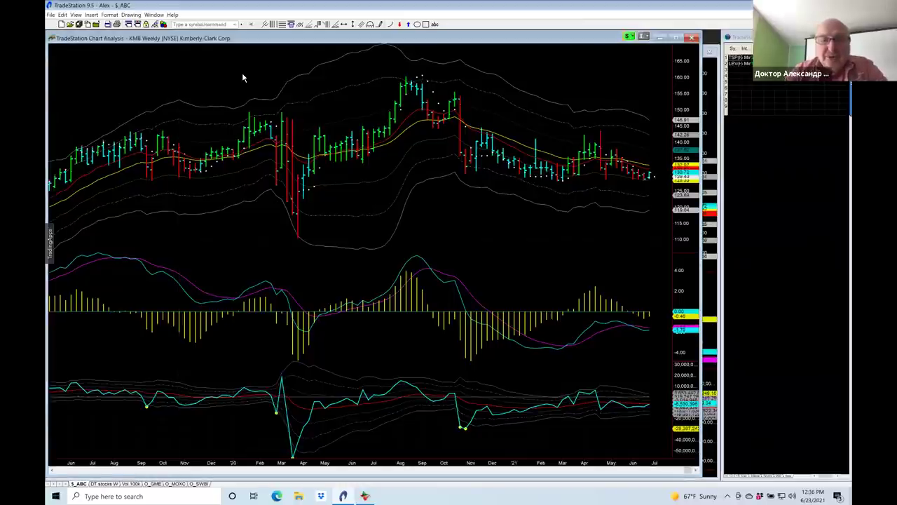
key(Down)
key(Down)
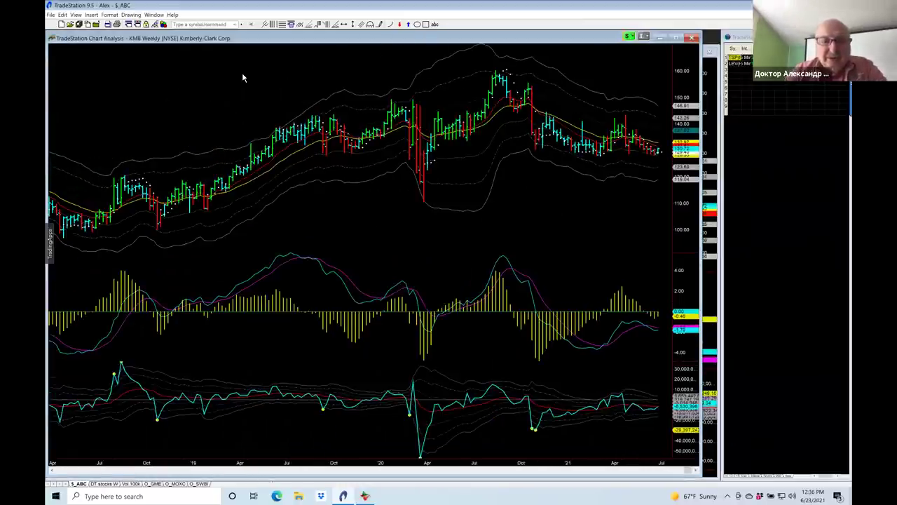
key(Down)
key(Down)
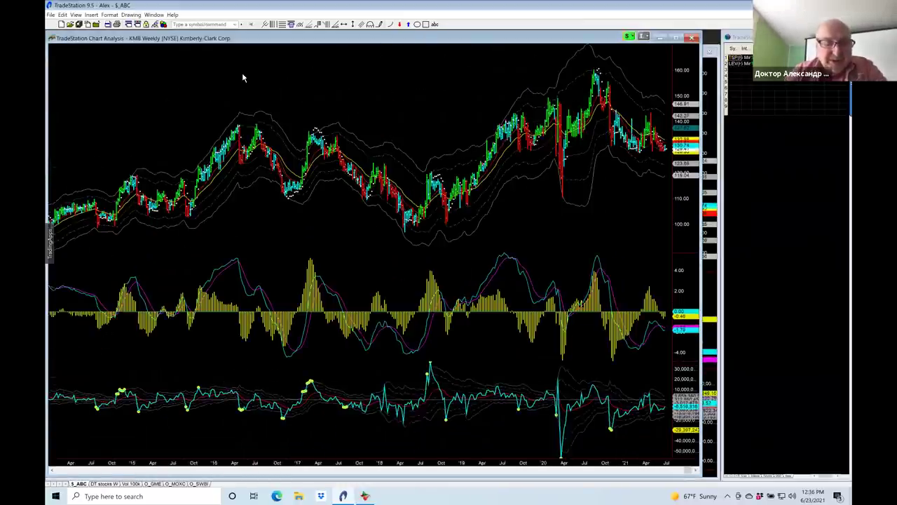
key(Down)
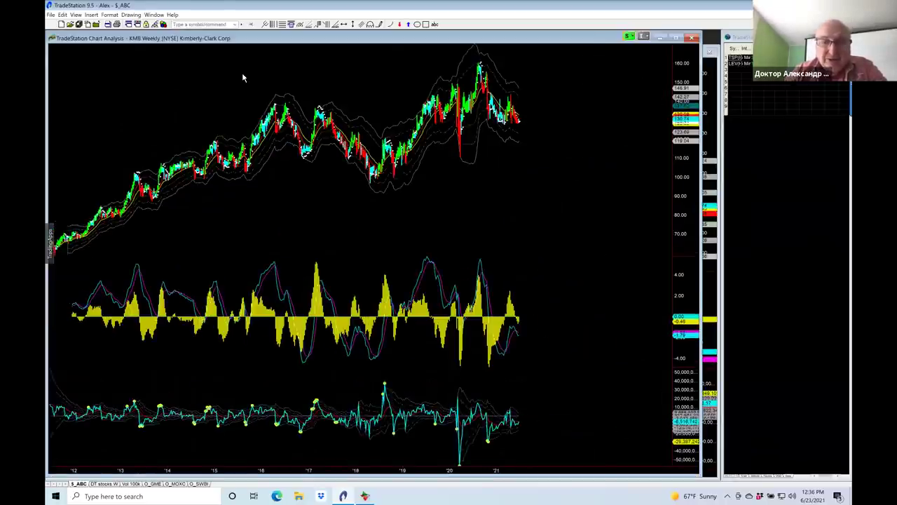
key(Up)
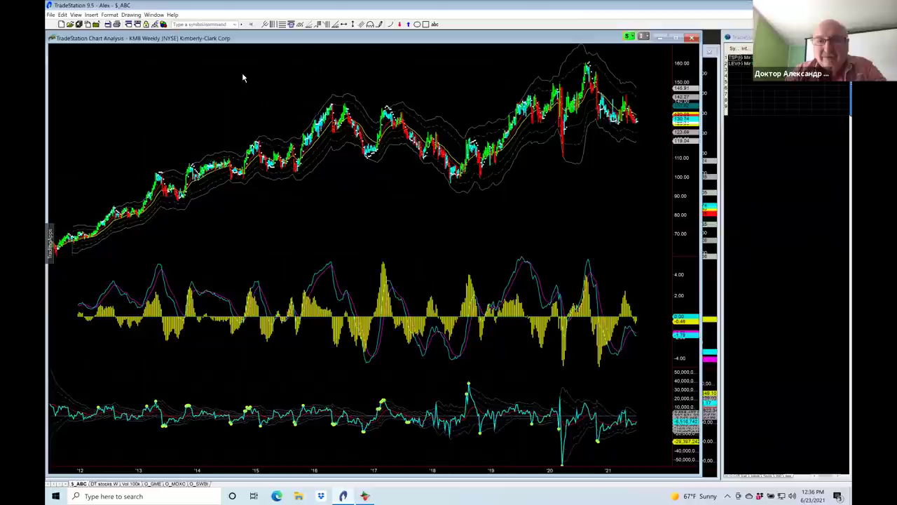
key(Up)
key(Up)
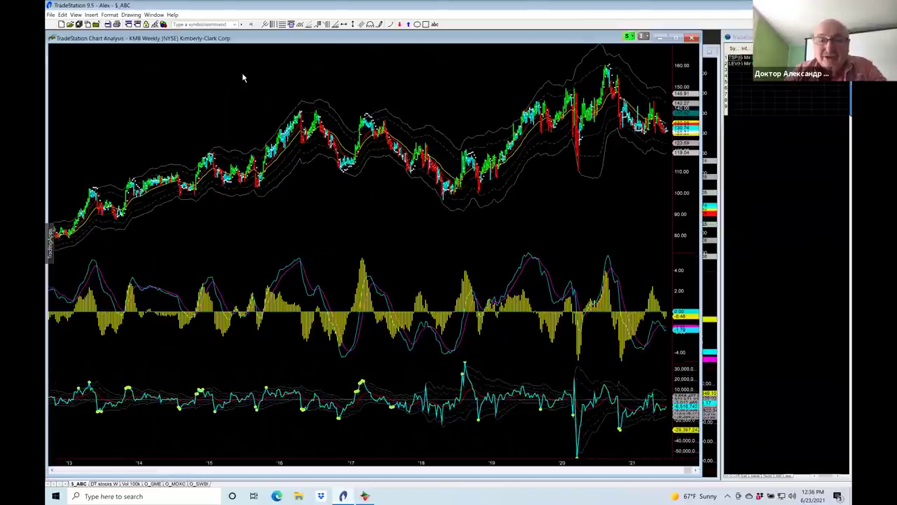
key(Up)
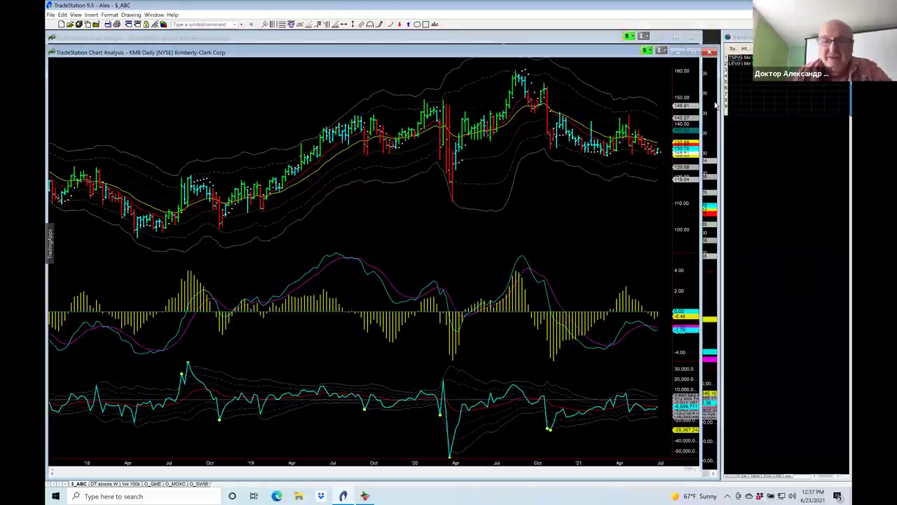
Bring the KMB daily chart to the front and inspect the data of the 04/28/2021 and 06/18/2021 bars
click(716, 105)
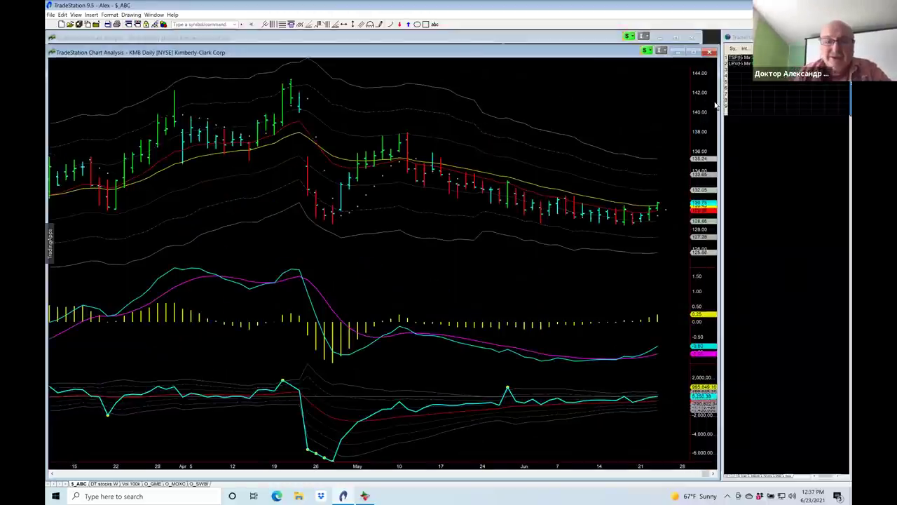
double_click(335, 254)
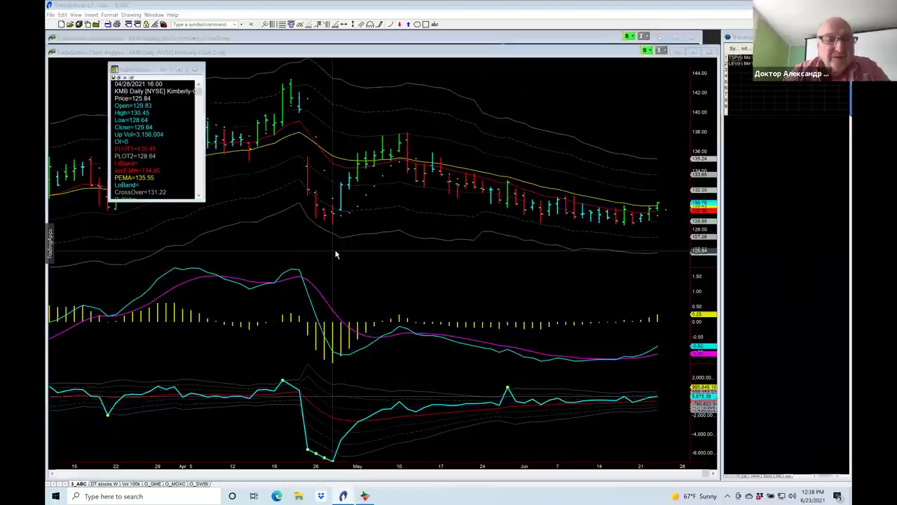
mouse_move(336, 254)
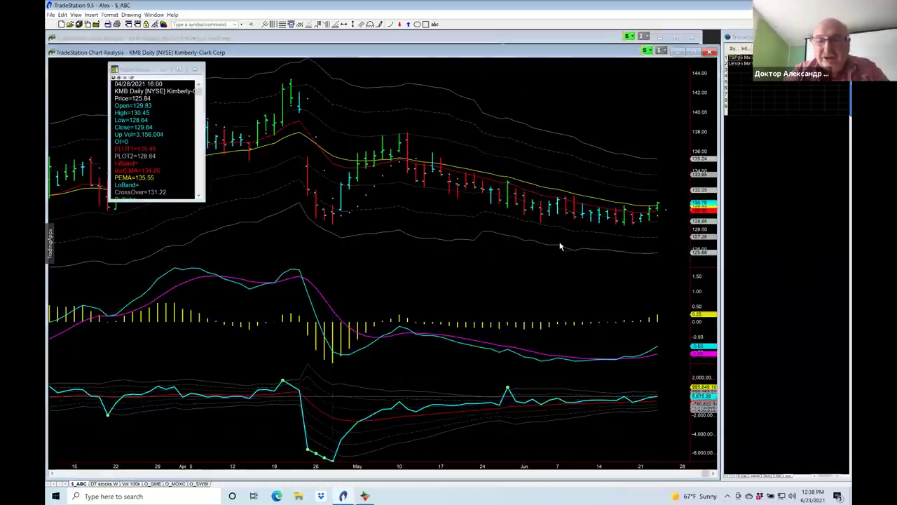
click(625, 256)
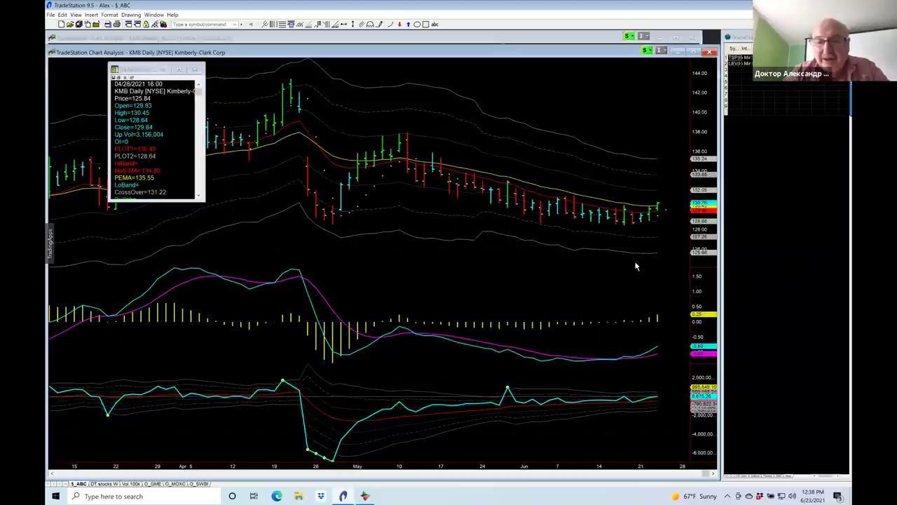
mouse_move(636, 266)
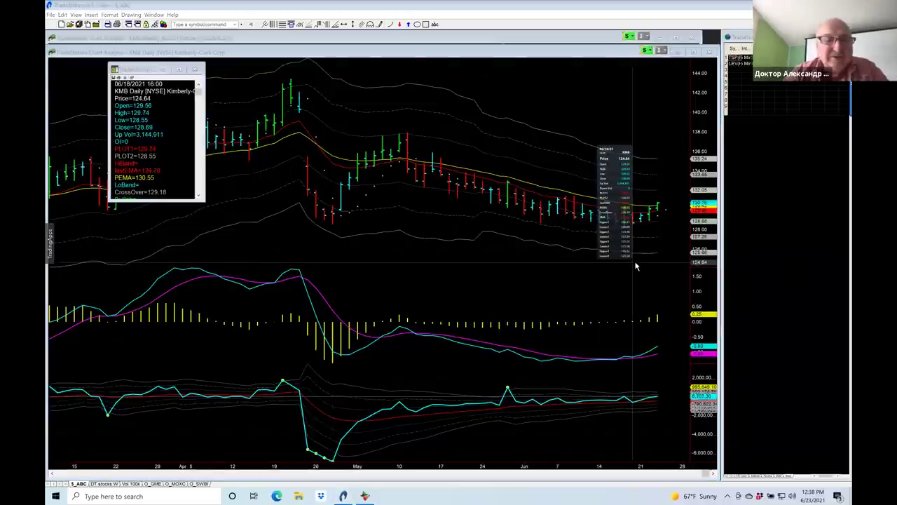
click(634, 262)
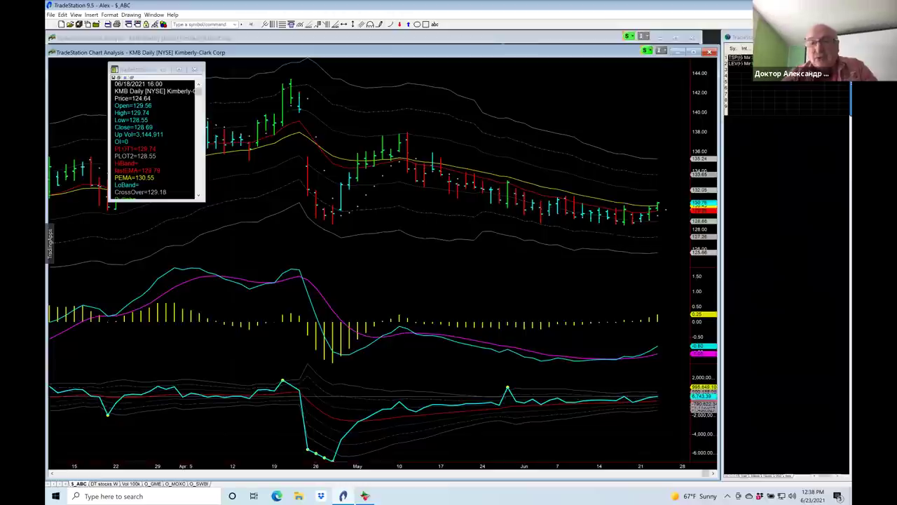
Load Cemex (CX) in the weekly chart and widen the bar spacing to focus on recent years
click(556, 40)
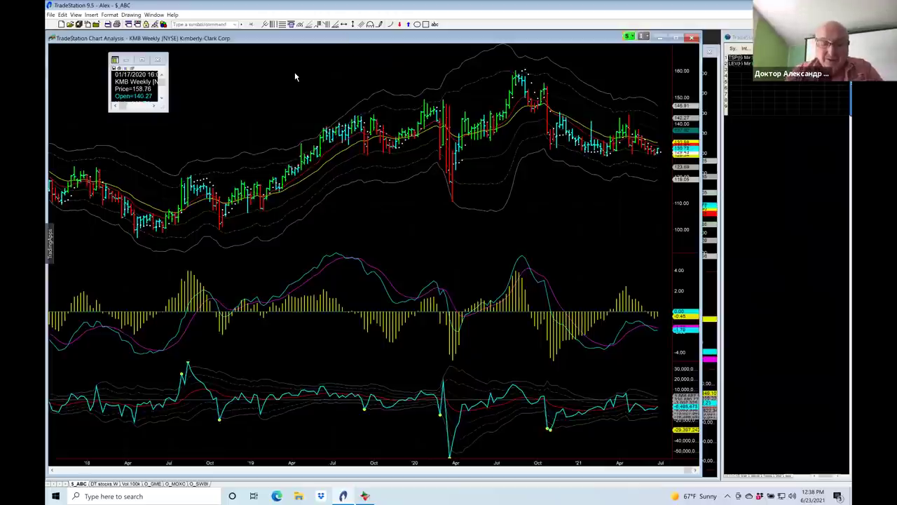
text(d)
text(x)
key(Return)
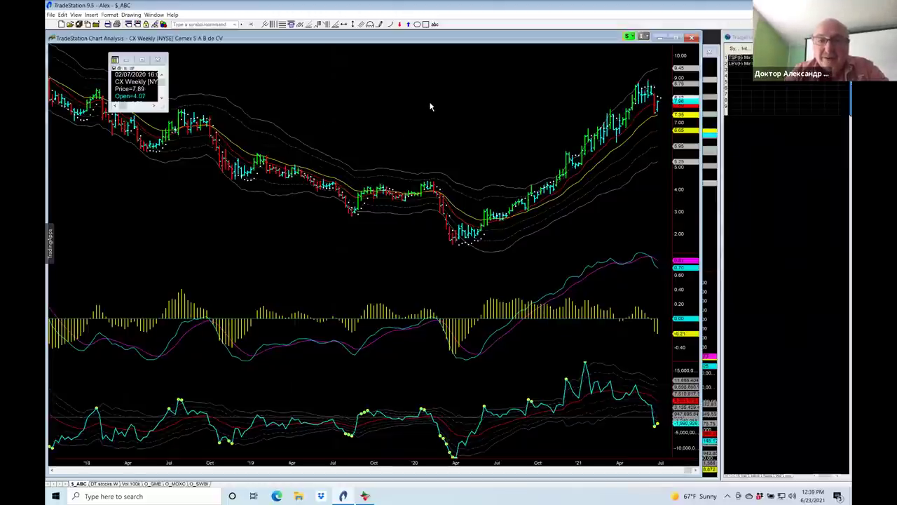
scroll(430, 106, up, 1)
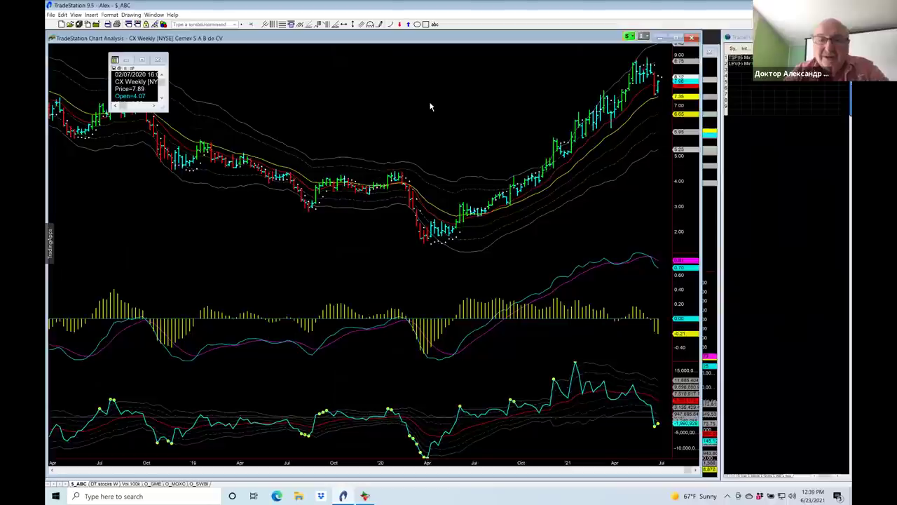
scroll(431, 106, up, 1)
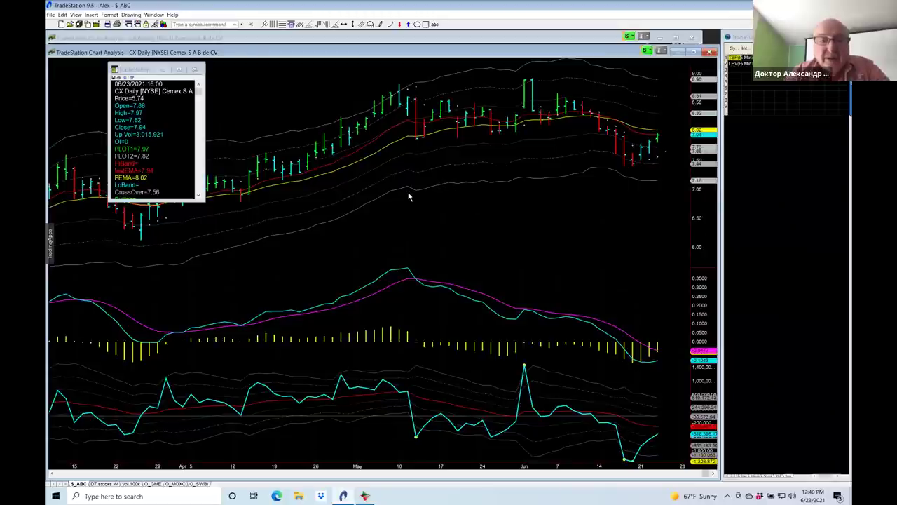
On the CX daily chart, draw a horizontal line at about 8.83 and a rectangle over the MACD from early May to early June
click(362, 84)
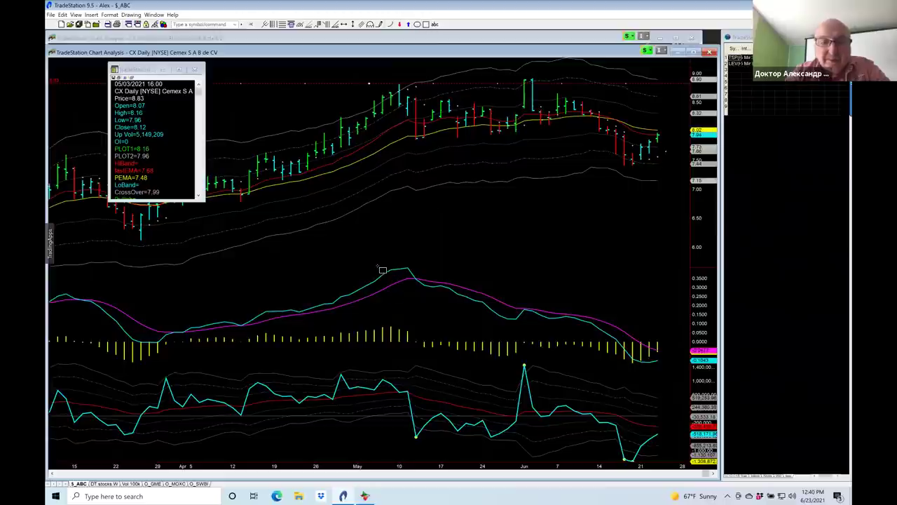
drag(559, 371, 548, 363)
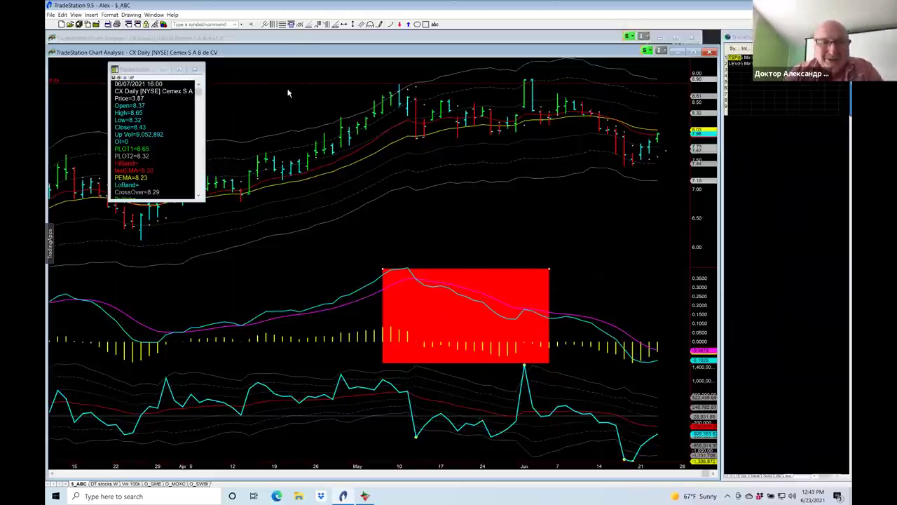
Load Stitch Fix (SFIX) in the weekly chart and compare its weekly and daily price action and indicators
click(273, 39)
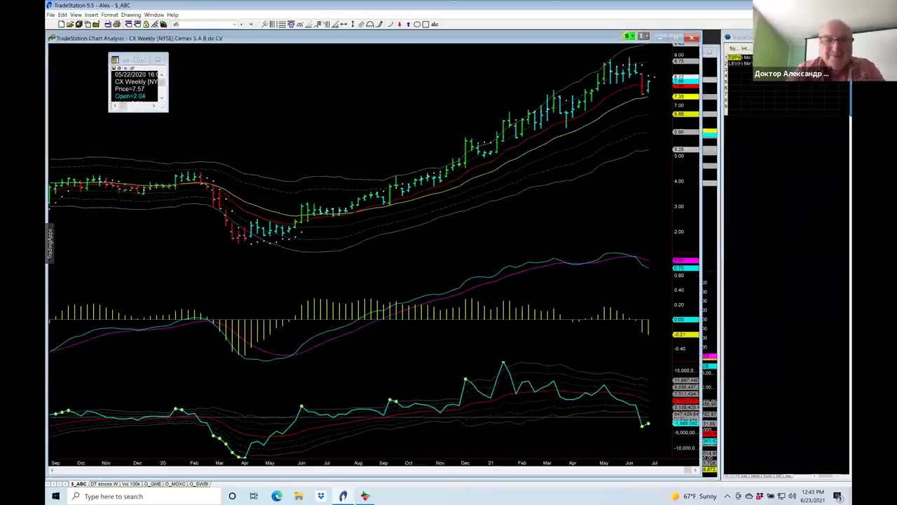
key(Down)
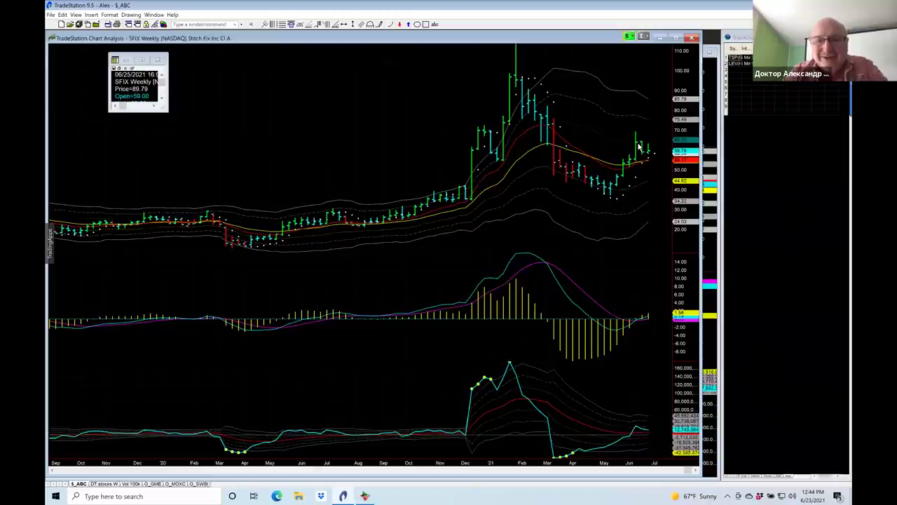
click(711, 95)
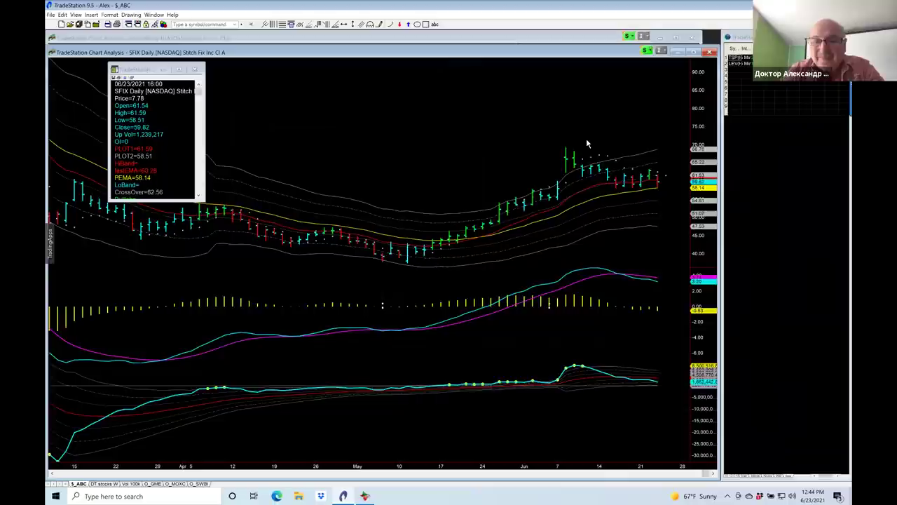
click(430, 40)
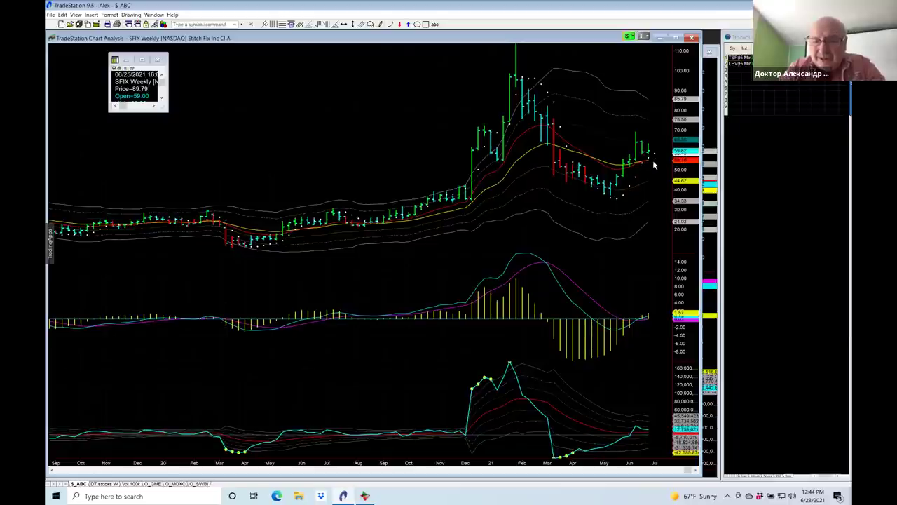
click(708, 125)
scroll(677, 180, up, 5)
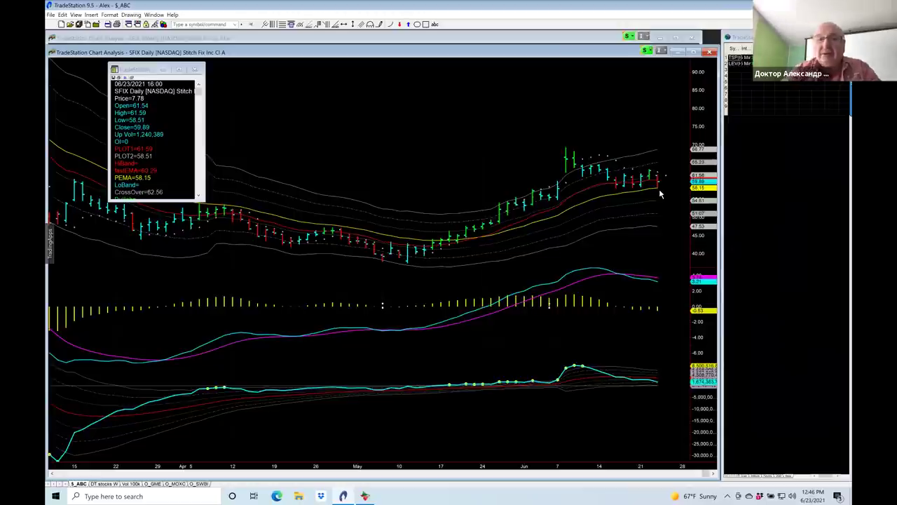
Load Assured Guaranty (AGO) in the weekly chart and examine its weekly and daily charts
click(275, 39)
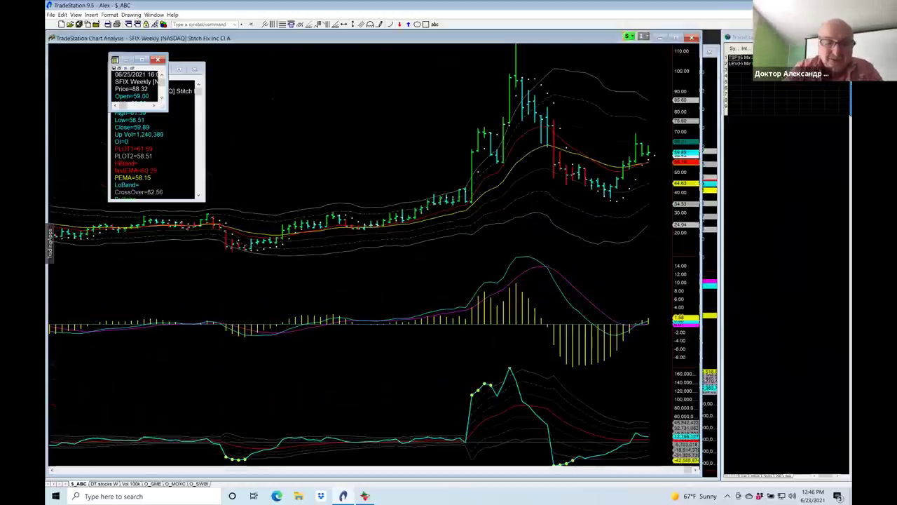
text(ago)
key(Return)
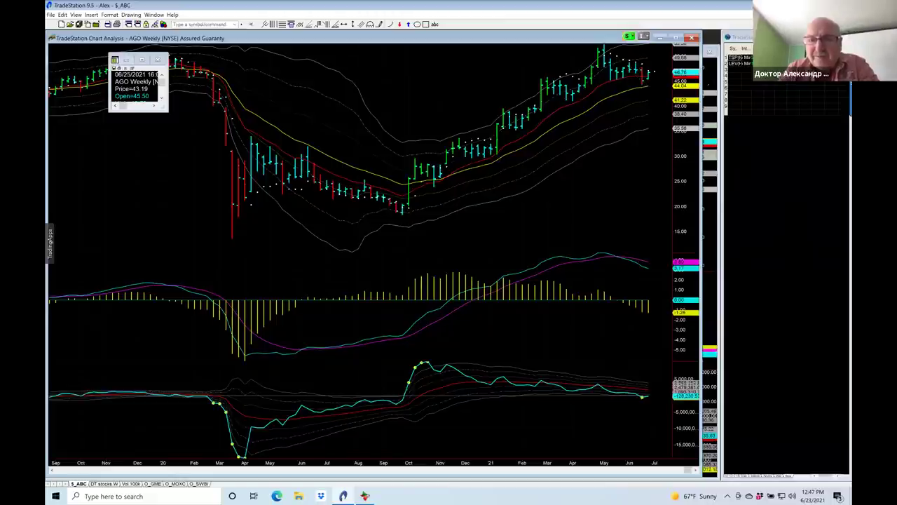
key(ctrl+Tab)
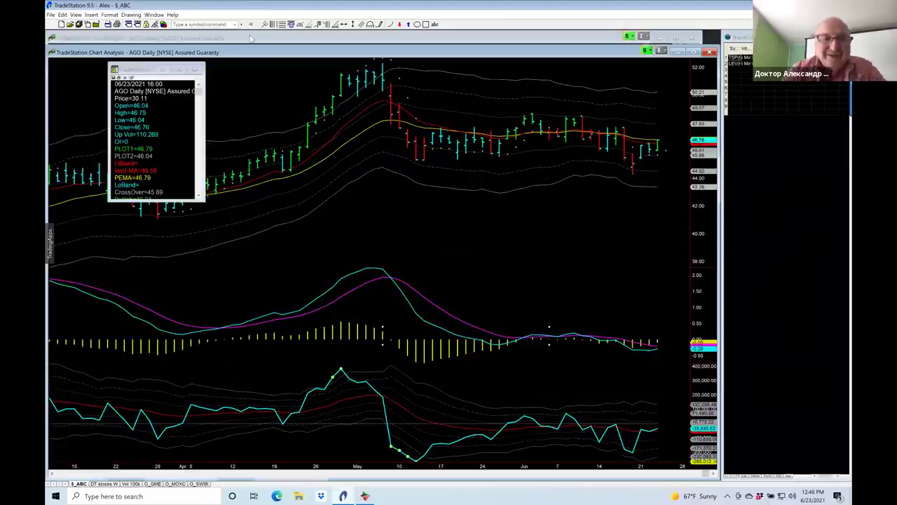
Load Disney (DIS) in the weekly chart and review its weekly and daily price and indicators
key(ctrl+Tab)
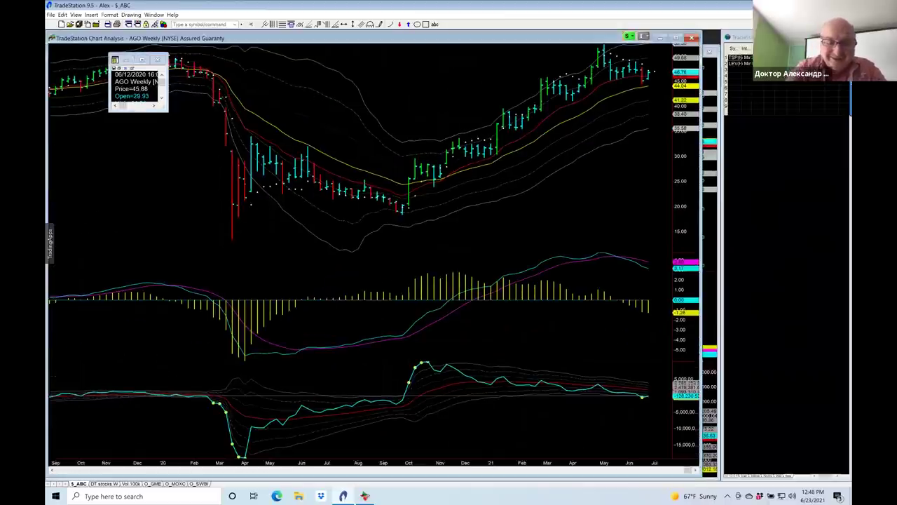
key(Return)
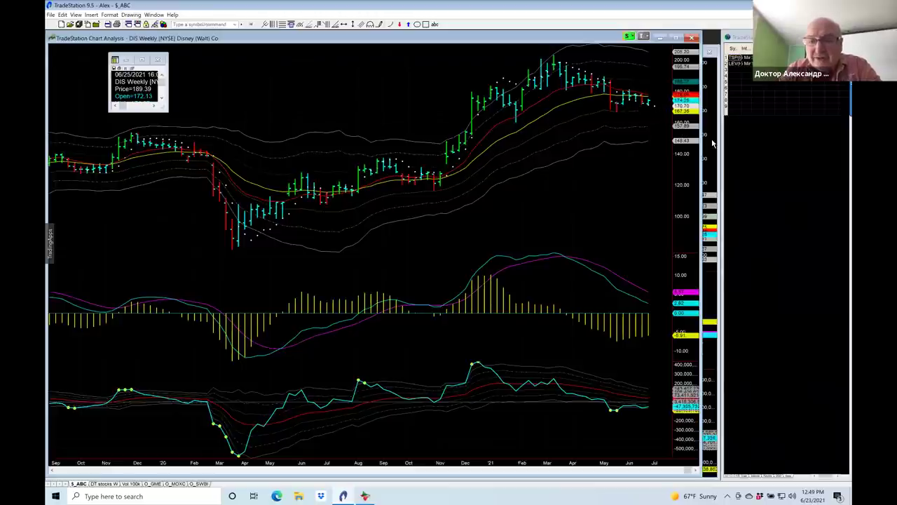
scroll(712, 143, up, 3)
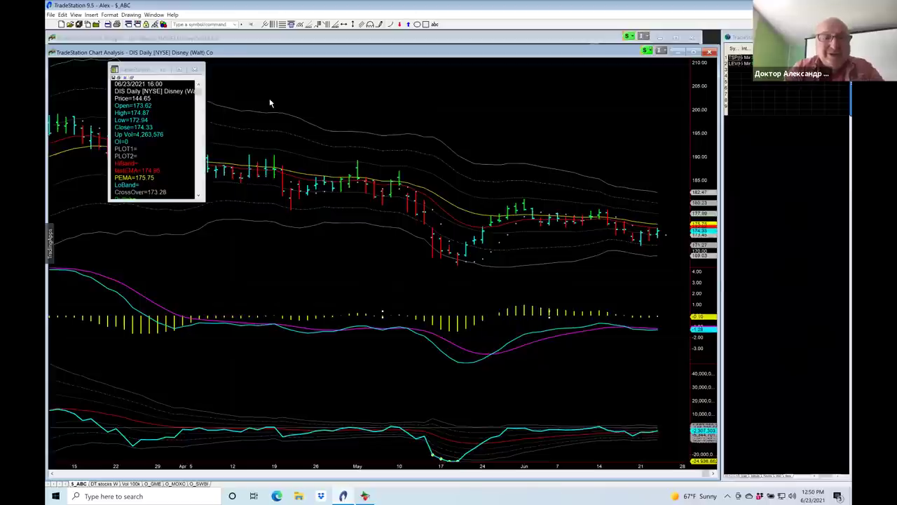
Load HollyFrontier (HFC) in the weekly chart and draw a horizontal line at about 18.79 near the March 2020 lows
click(223, 38)
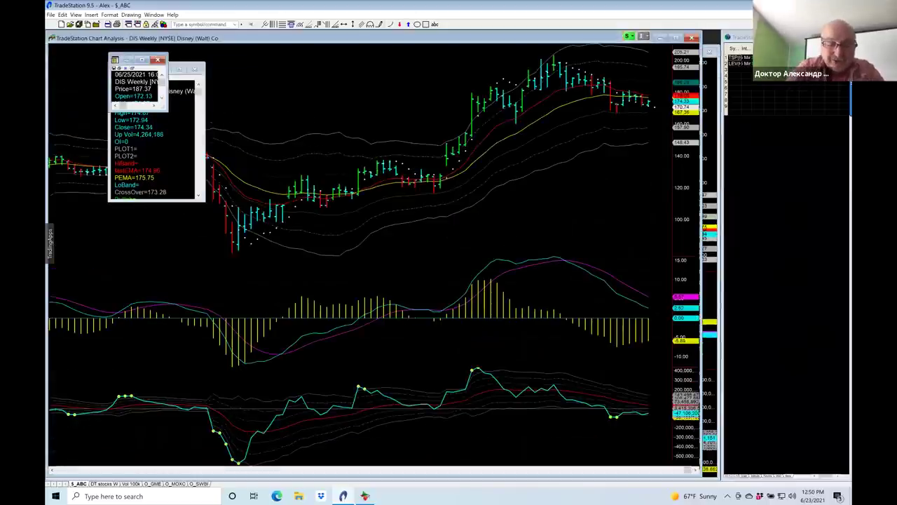
key(Down)
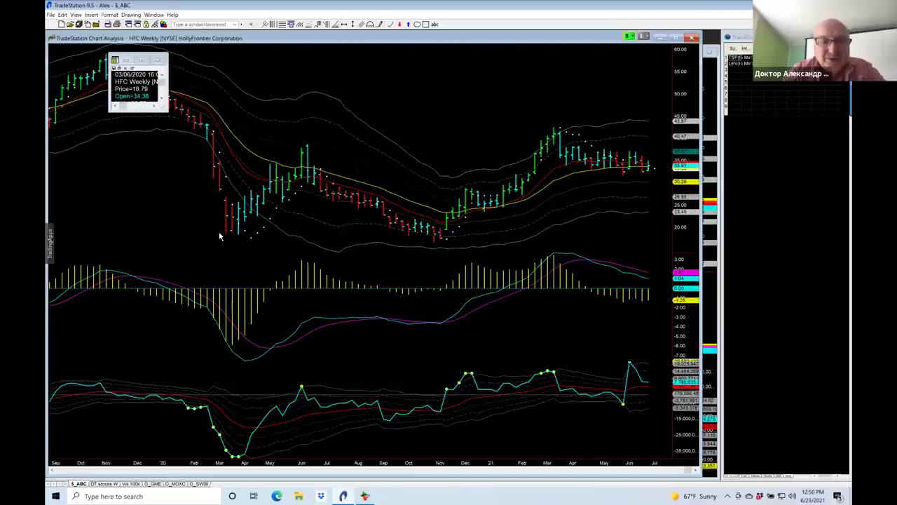
double_click(248, 234)
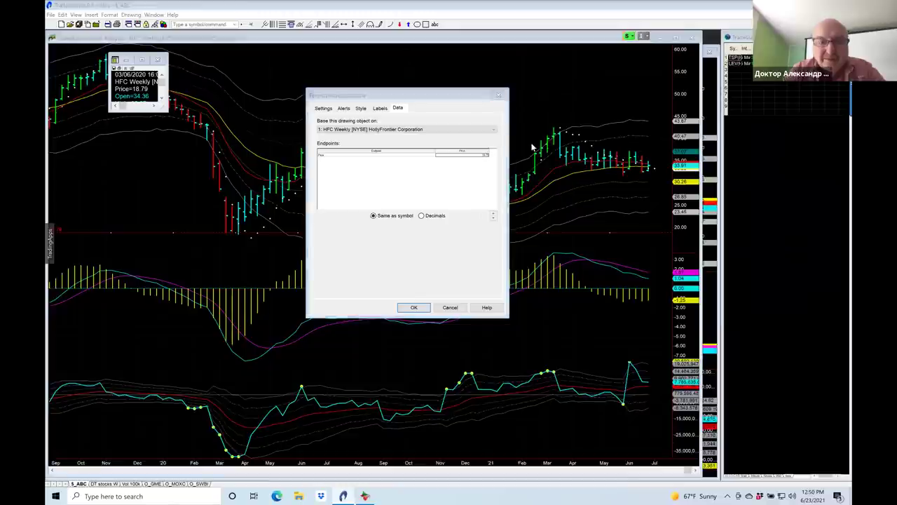
click(454, 309)
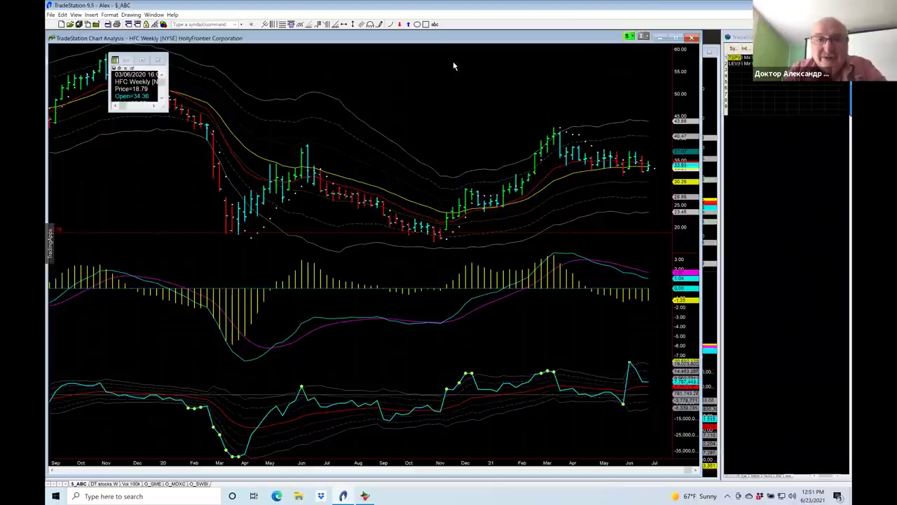
Mark up the HFC weekly chart with a MACD rectangle from March to October 2020 and a 38.57 horizontal line, and show the daily chart
click(427, 25)
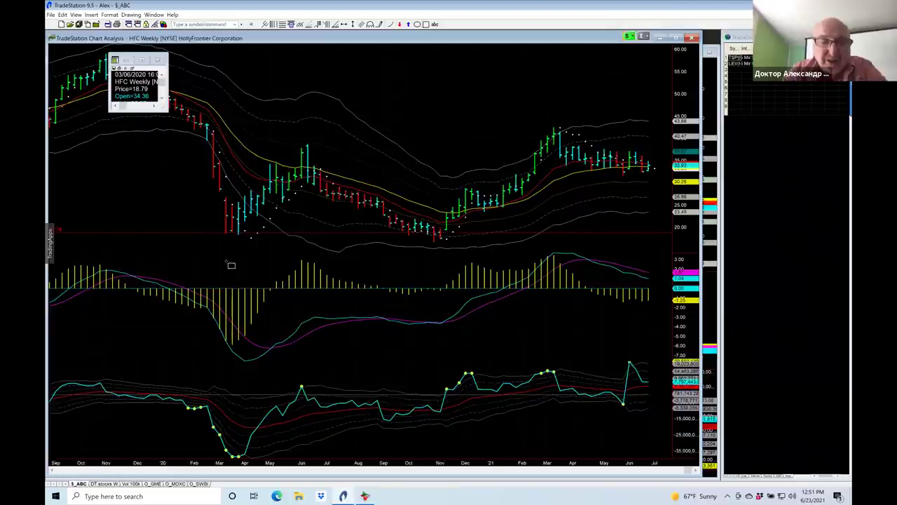
drag(221, 262, 438, 372)
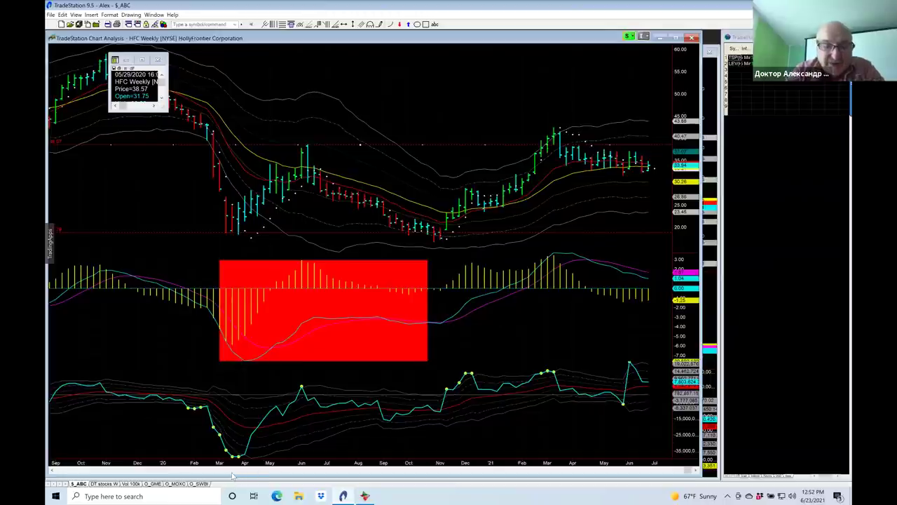
click(708, 297)
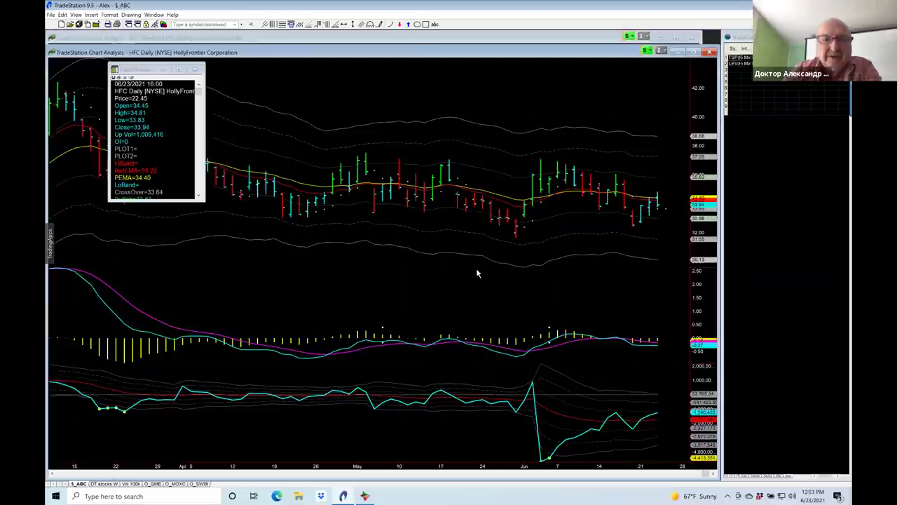
Load MarketAxess (MKTX) in the weekly chart and inspect its weekly and daily charts
click(287, 45)
text(mkts)
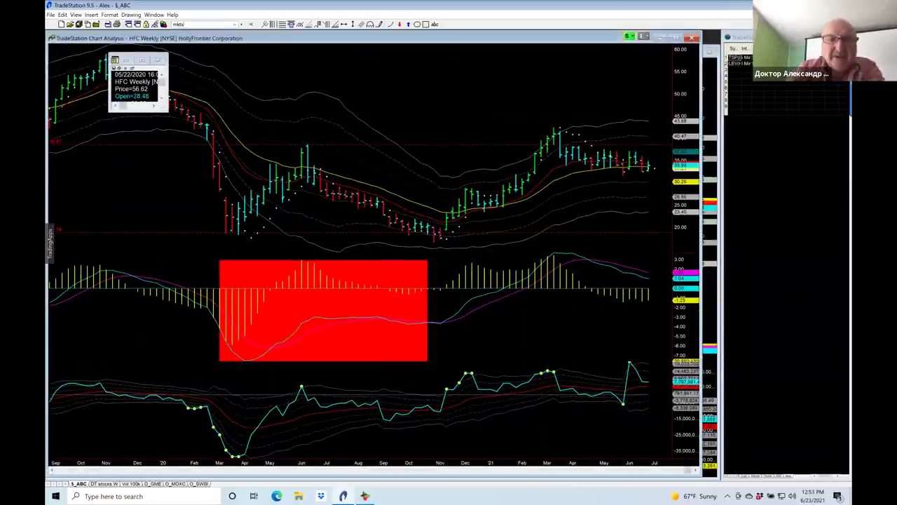
key(Return)
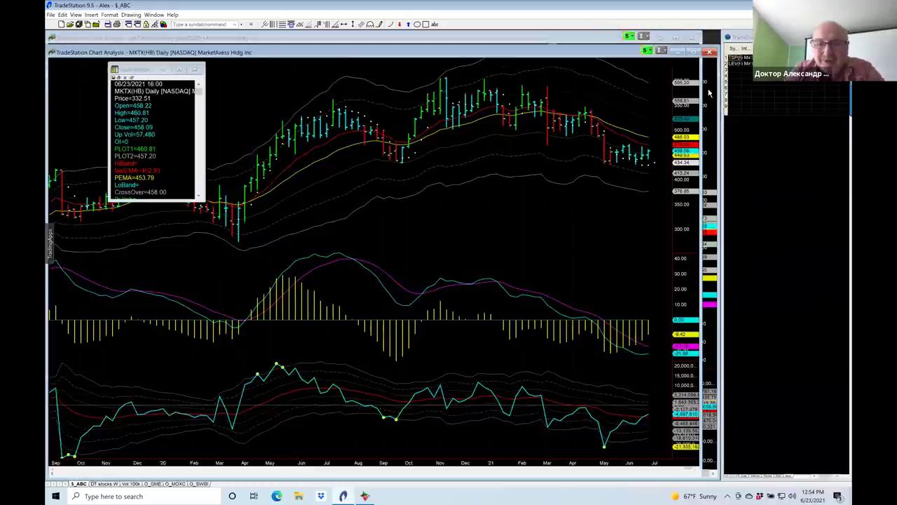
key(ctrl+Tab)
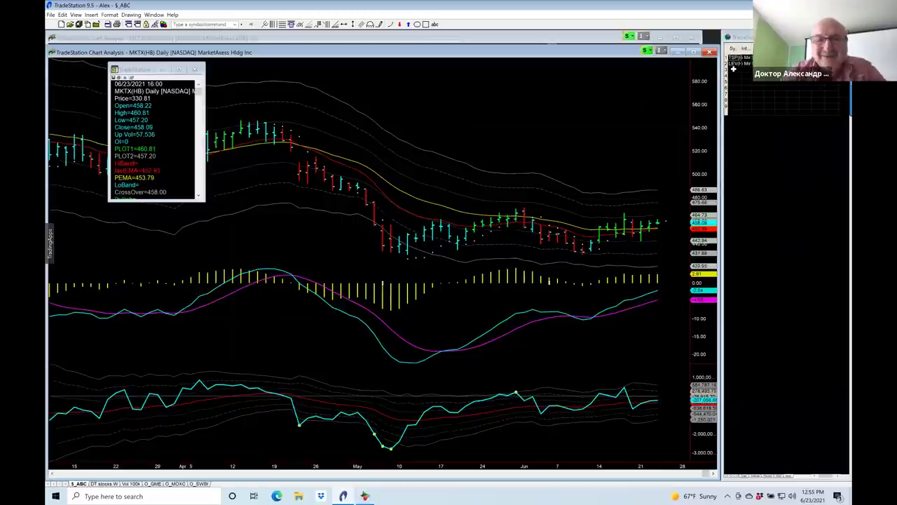
Load Zillow (Z) in the weekly chart and study its weekly and daily price and indicators
click(396, 40)
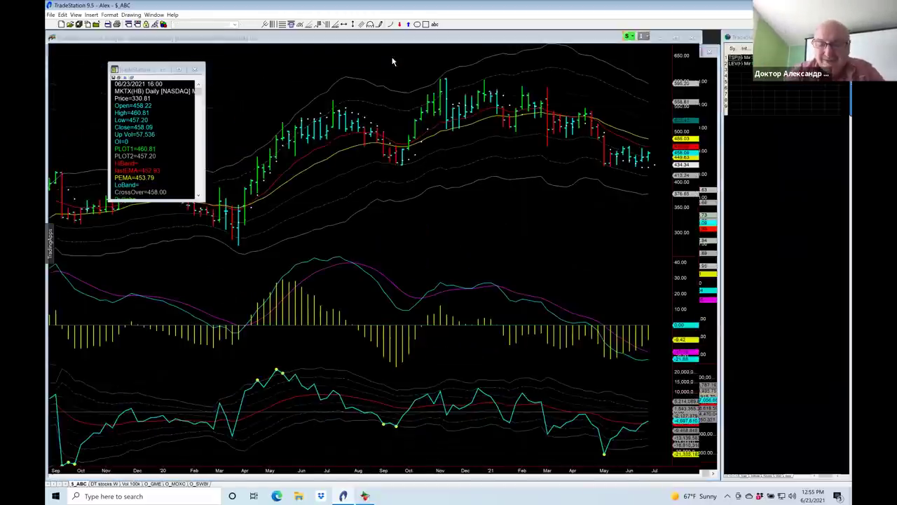
key(Down)
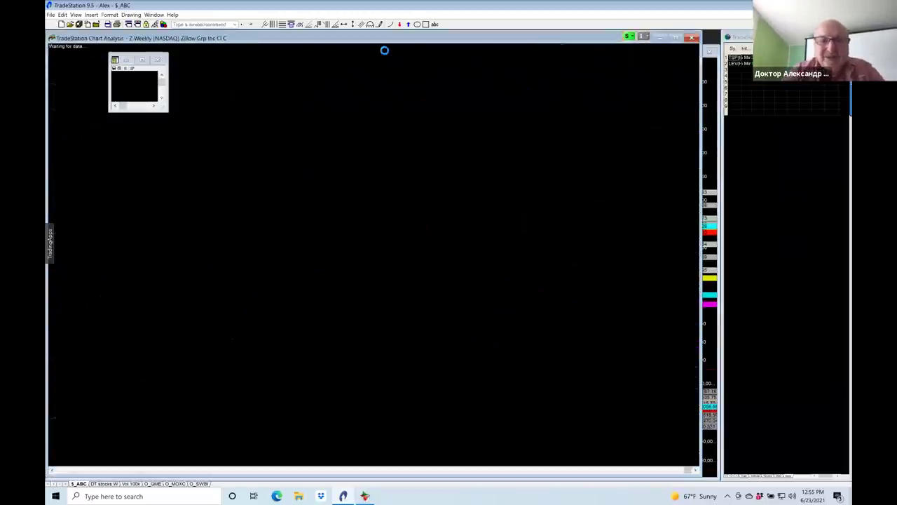
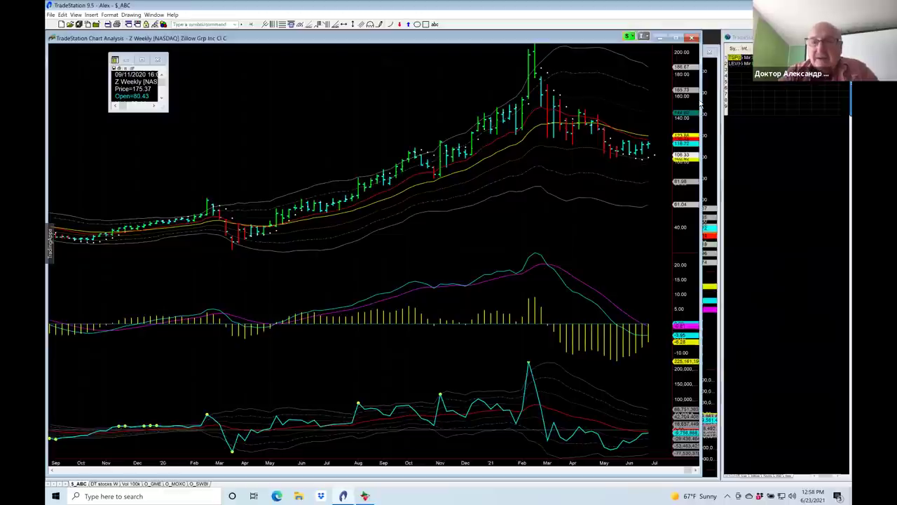
key(ctrl+Tab)
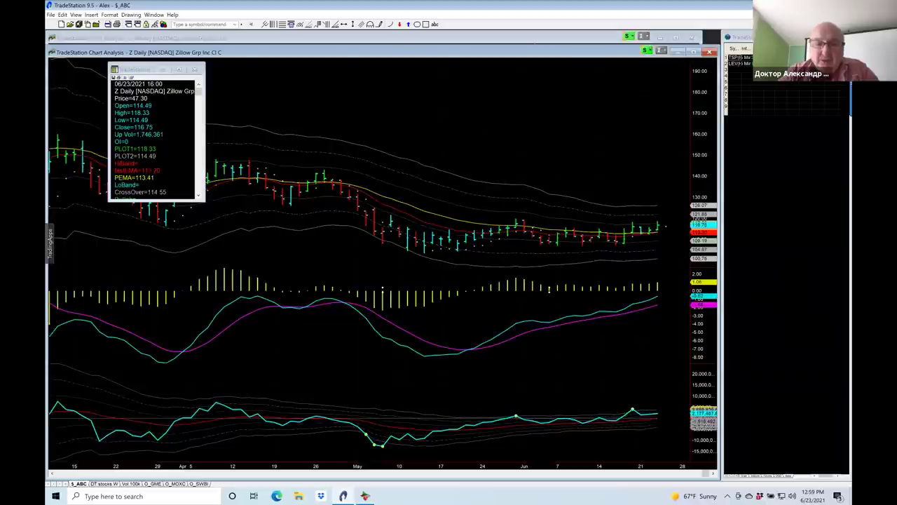
Load Opendoor (OPEN) in the weekly chart and check its weekly and daily charts
click(564, 40)
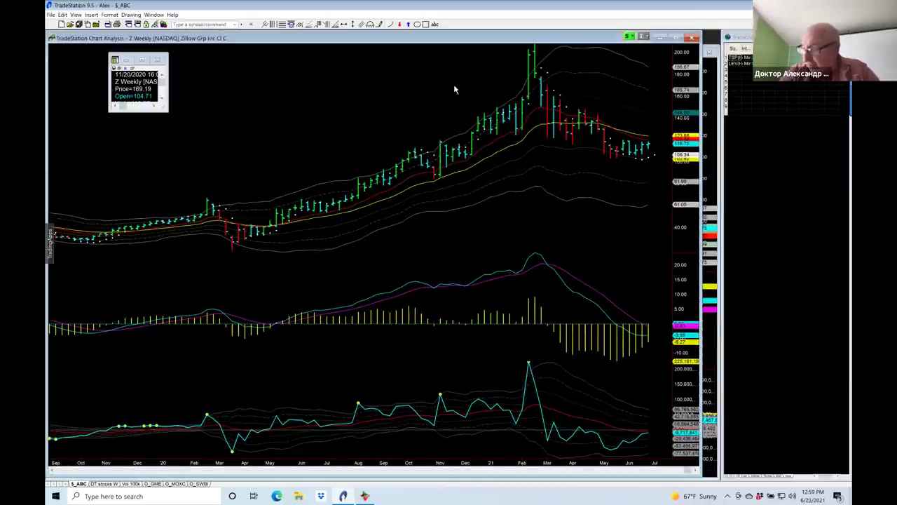
text(open)
key(Return)
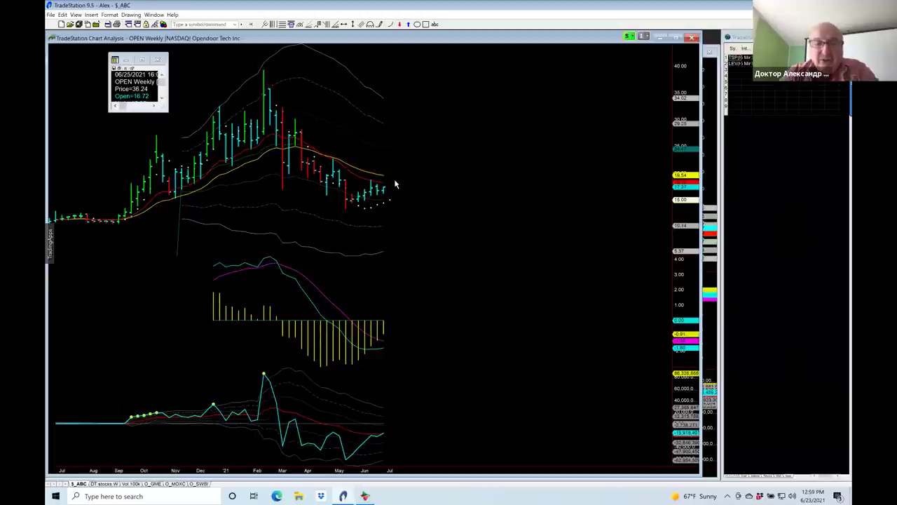
click(710, 117)
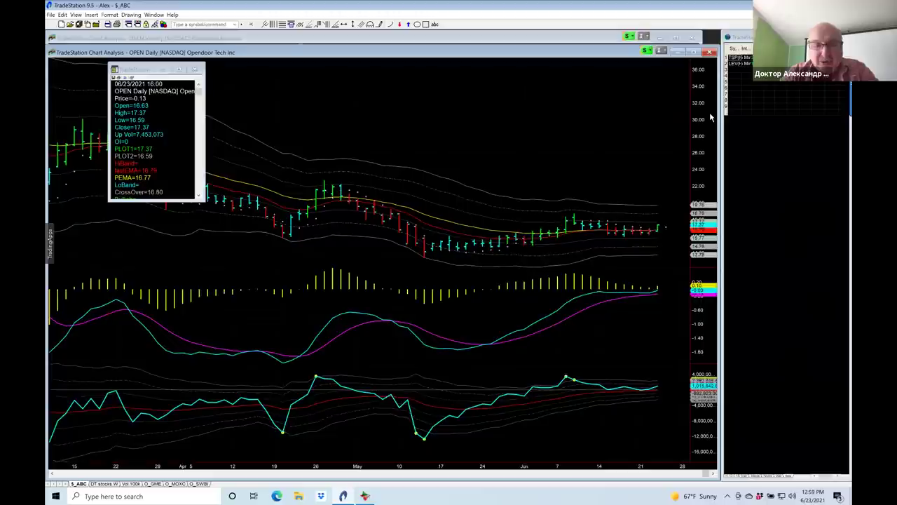
Load Redfin (RDFN) in the weekly chart, examine the weekly indicators and bring its daily chart to the front
click(483, 40)
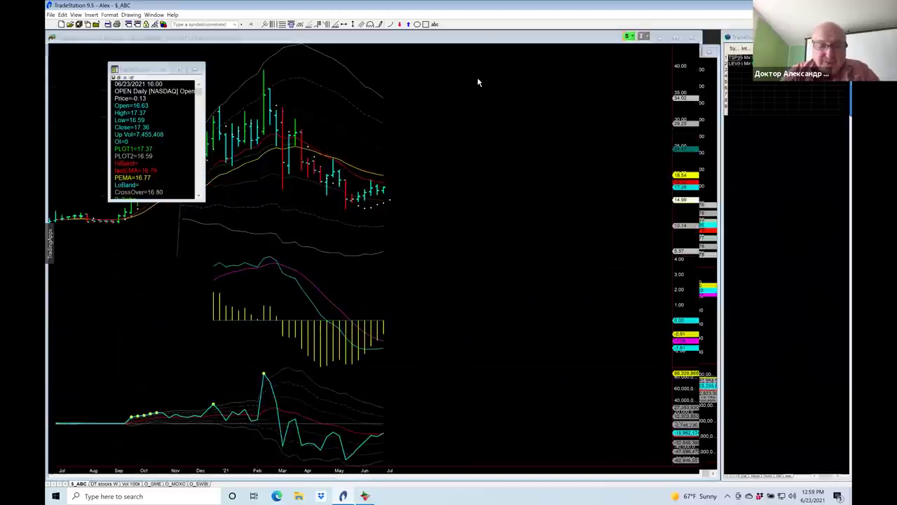
text(rdfn)
key(Return)
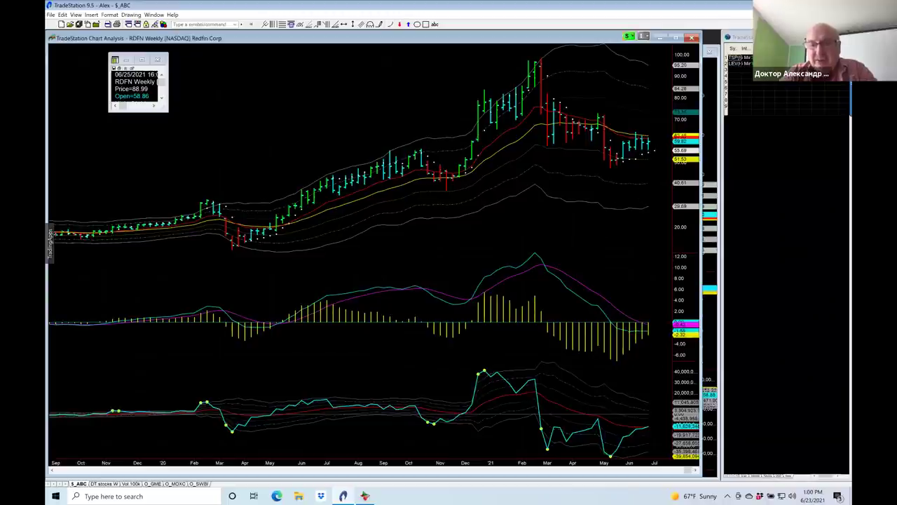
click(709, 108)
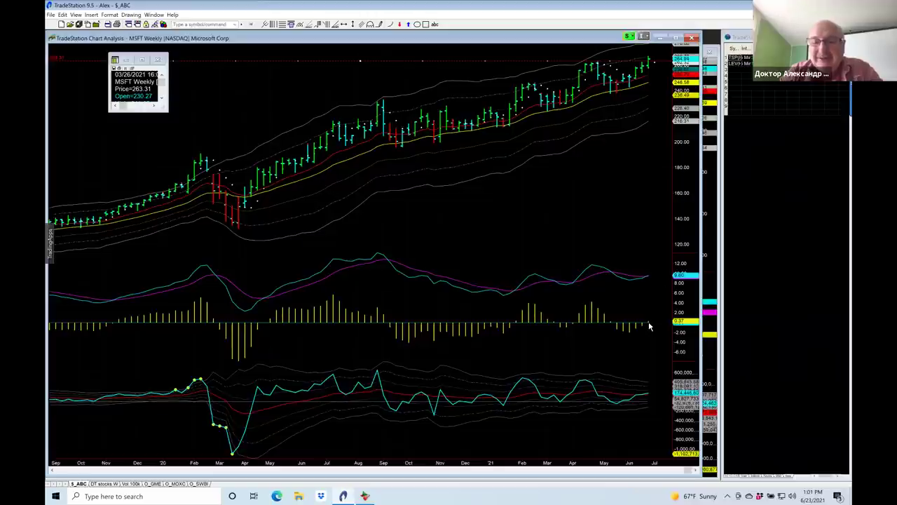
On the Microsoft (MSFT) weekly chart, draw a rectangle over the MACD from April to July 2021, and bring the daily chart forward
click(426, 24)
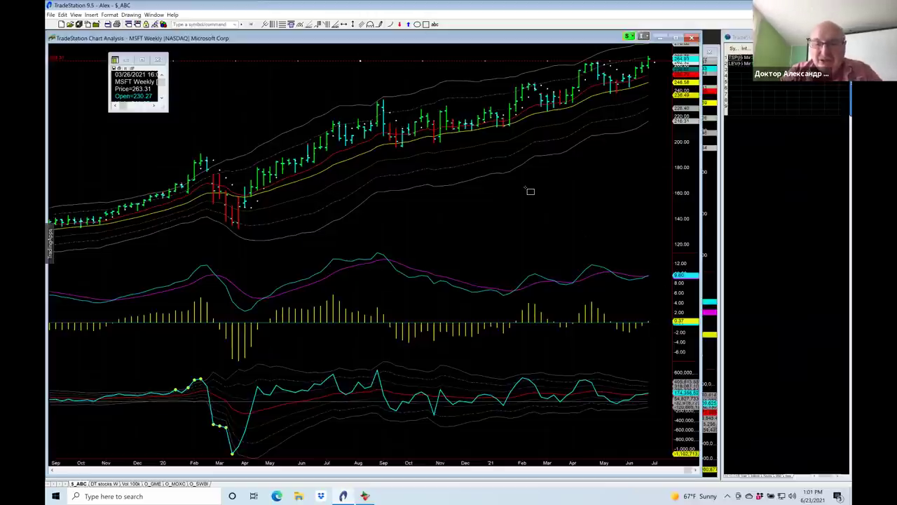
click(581, 265)
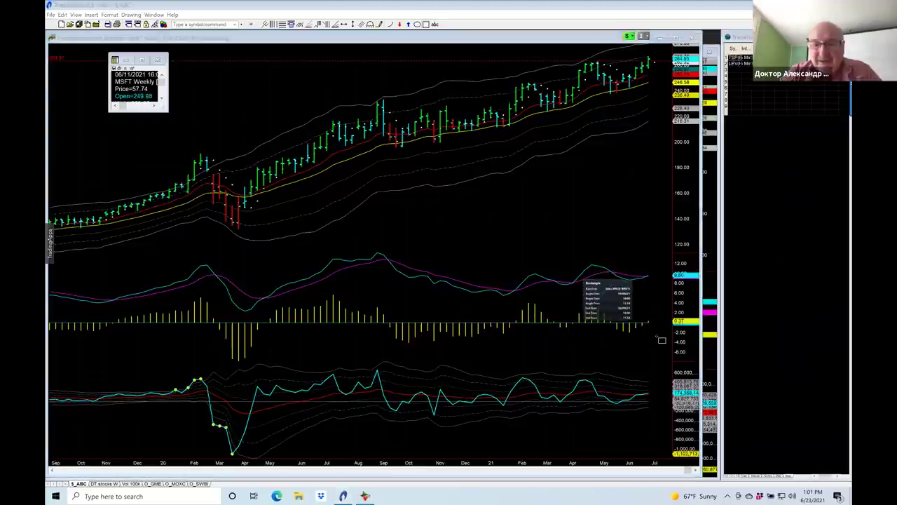
click(661, 339)
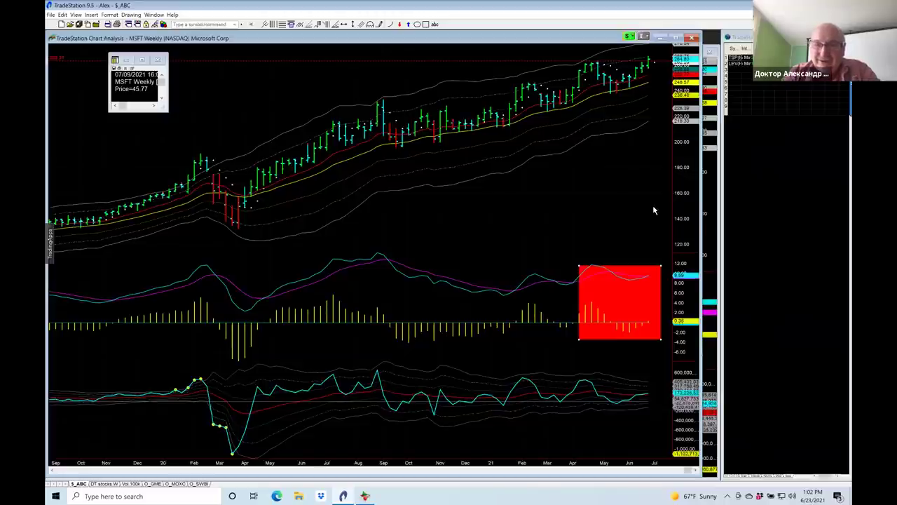
click(710, 162)
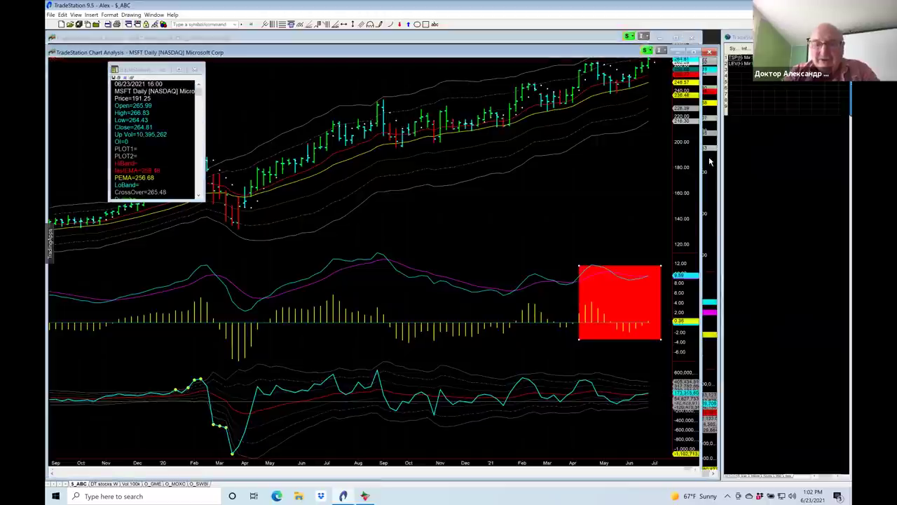
Examine the Microsoft (MSFT) daily chart's price bars and indicators from April to June 2021
scroll(710, 161, up, 3)
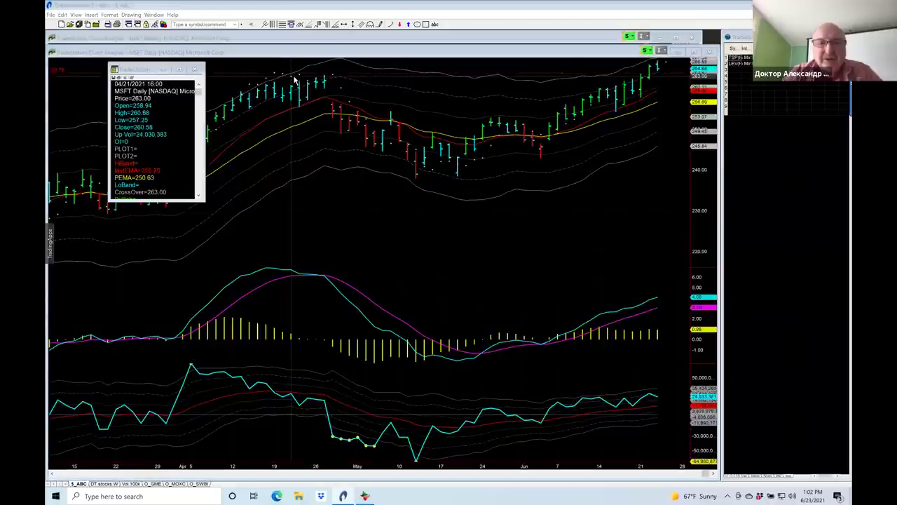
mouse_move(296, 81)
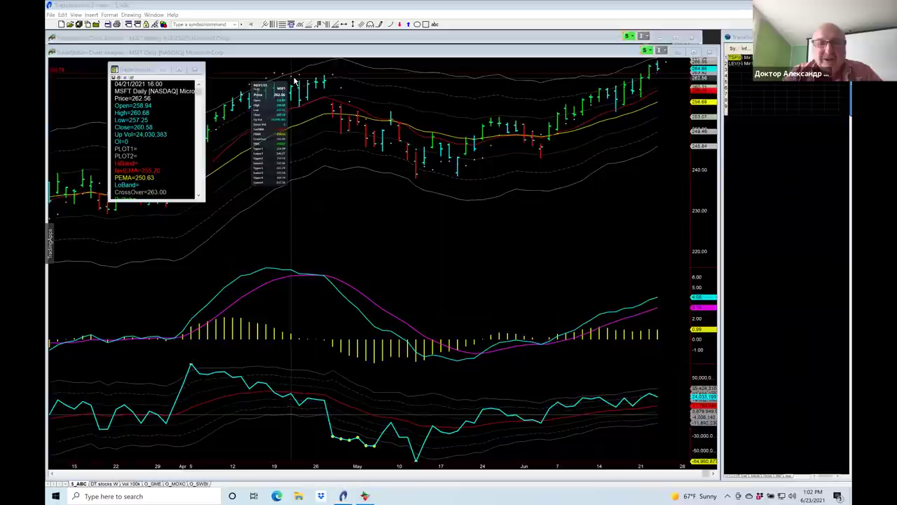
click(466, 72)
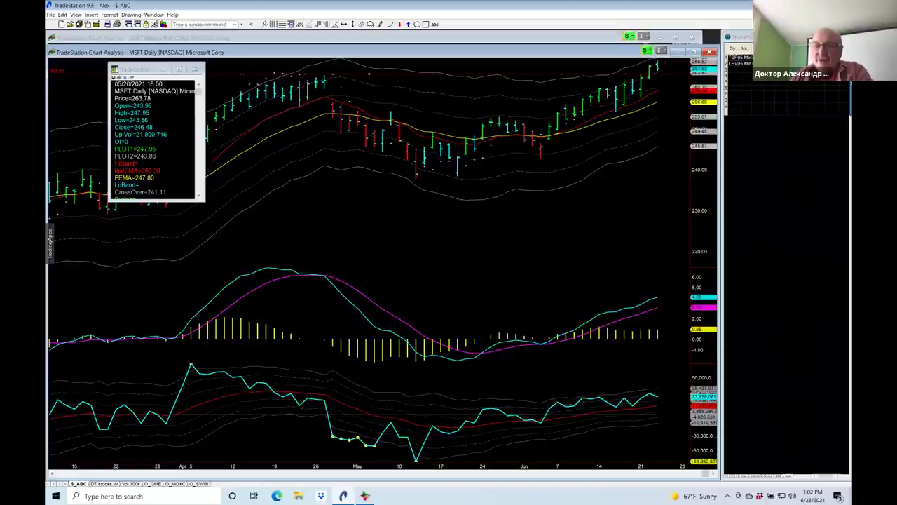
Bring the Microsoft weekly chart to the front, enlarge its data window and inspect the values around the latest bars
click(576, 39)
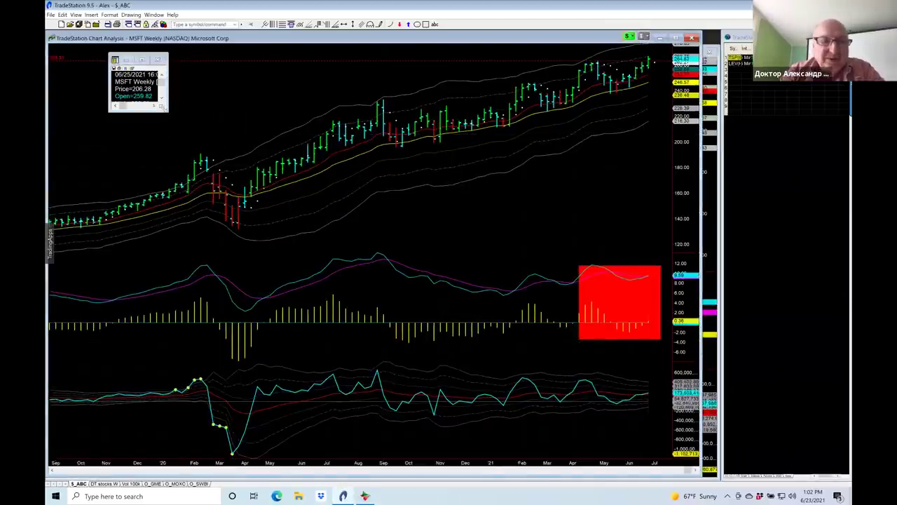
drag(167, 111, 266, 224)
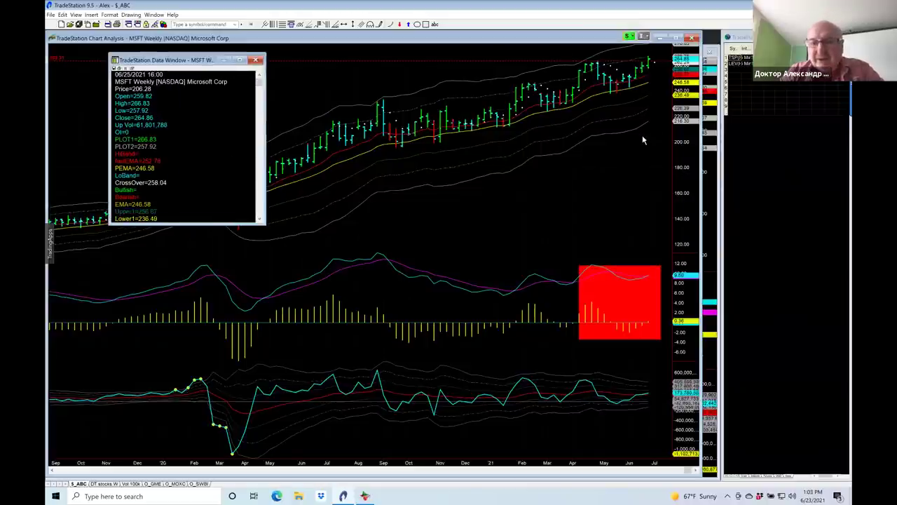
mouse_move(642, 140)
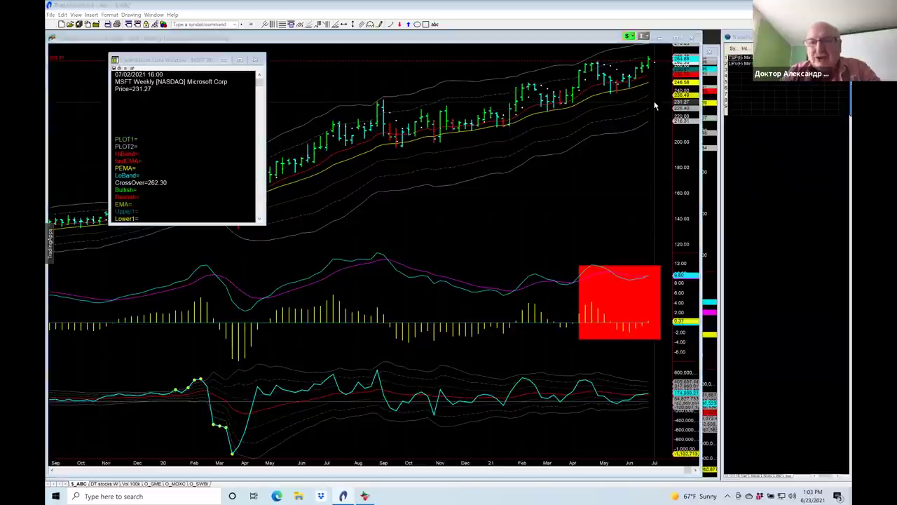
mouse_move(656, 105)
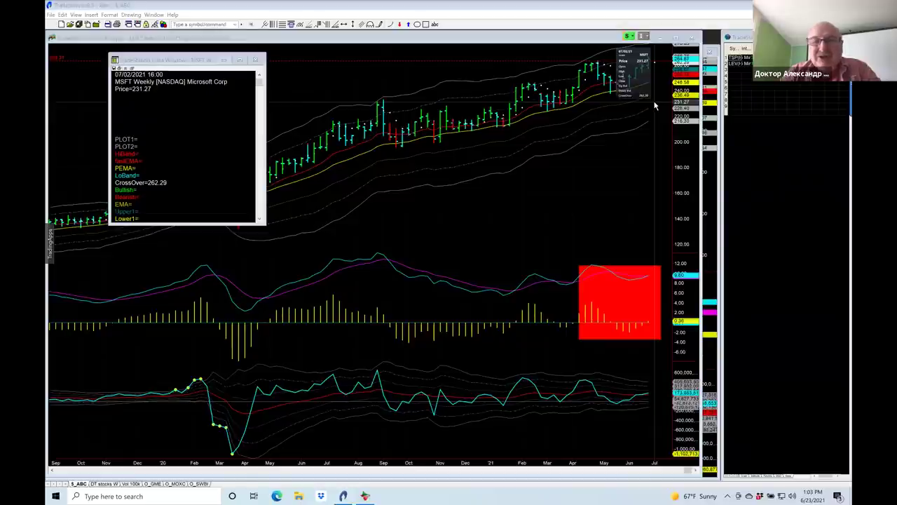
click(656, 105)
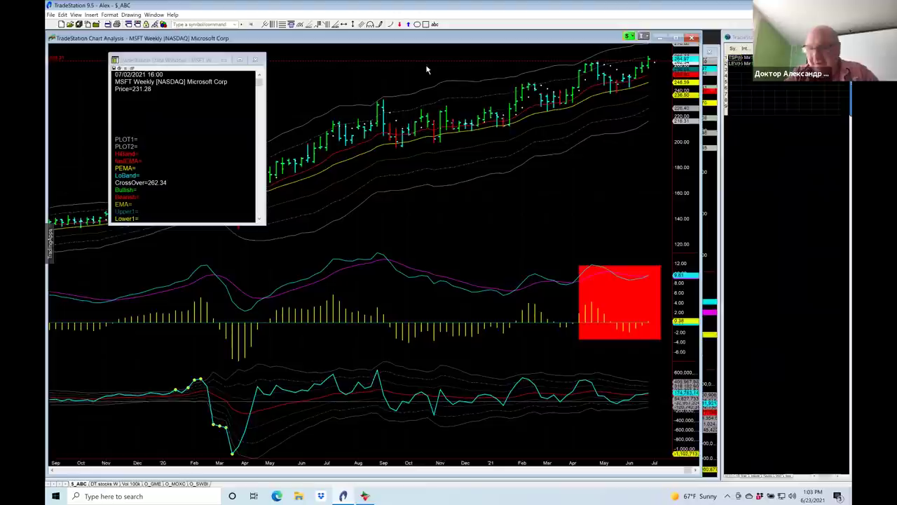
Load Xpeng (XPEV) in the weekly chart and close the data window
click(330, 71)
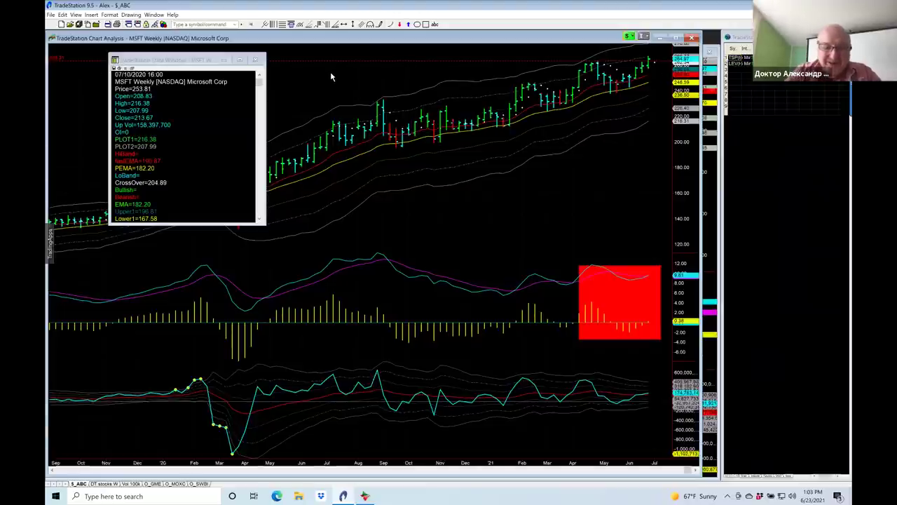
text(XPEV)
key(Return)
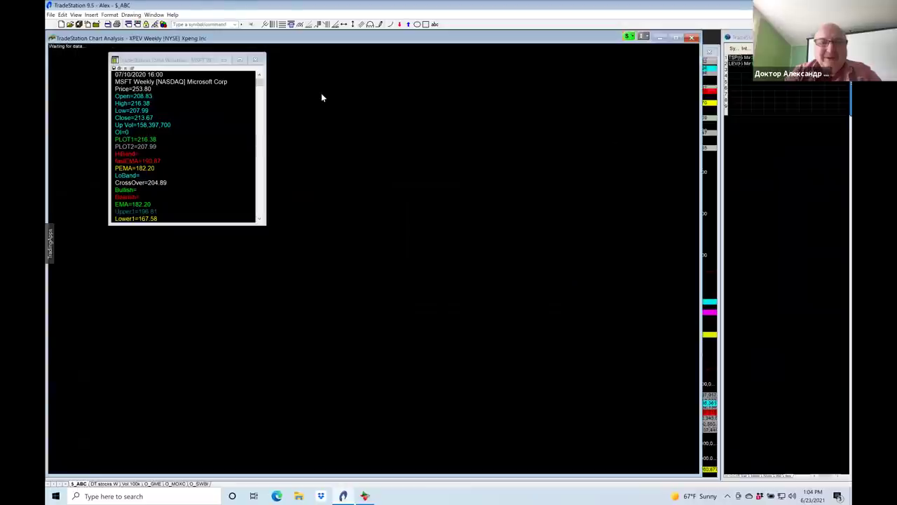
click(255, 59)
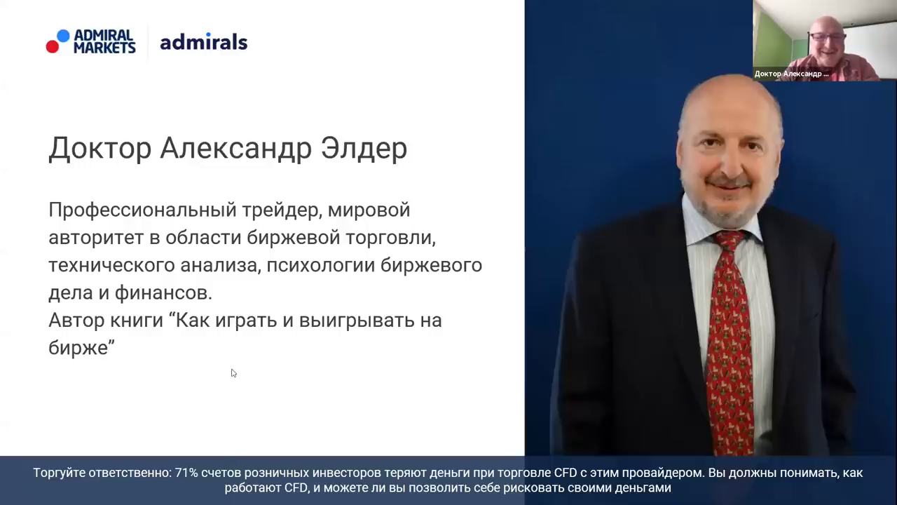
click(26, 495)
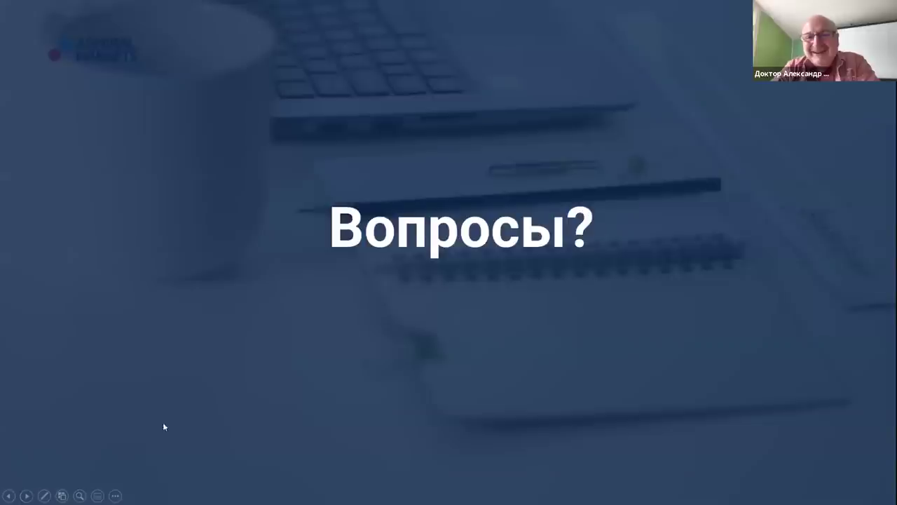